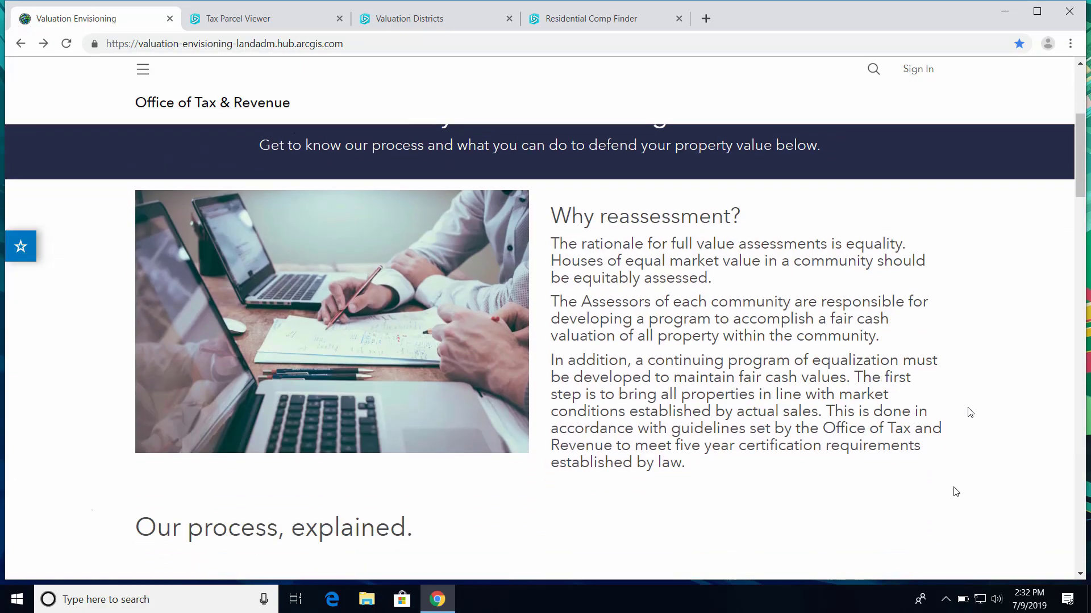
scroll(956, 492, "down", 3)
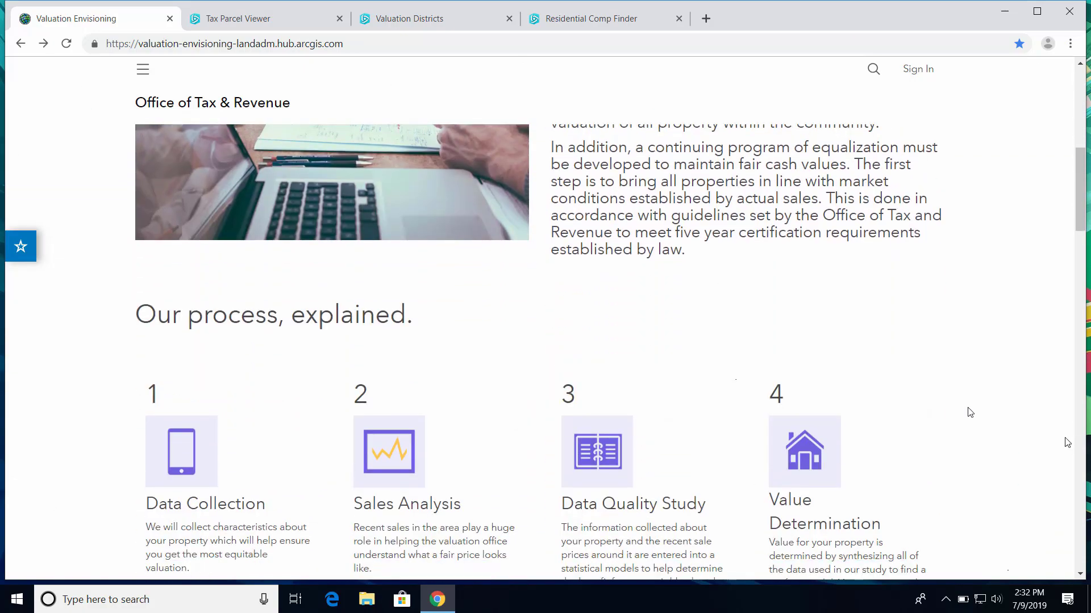
scroll(1068, 442, "down", 2)
scroll(969, 412, "down", 5)
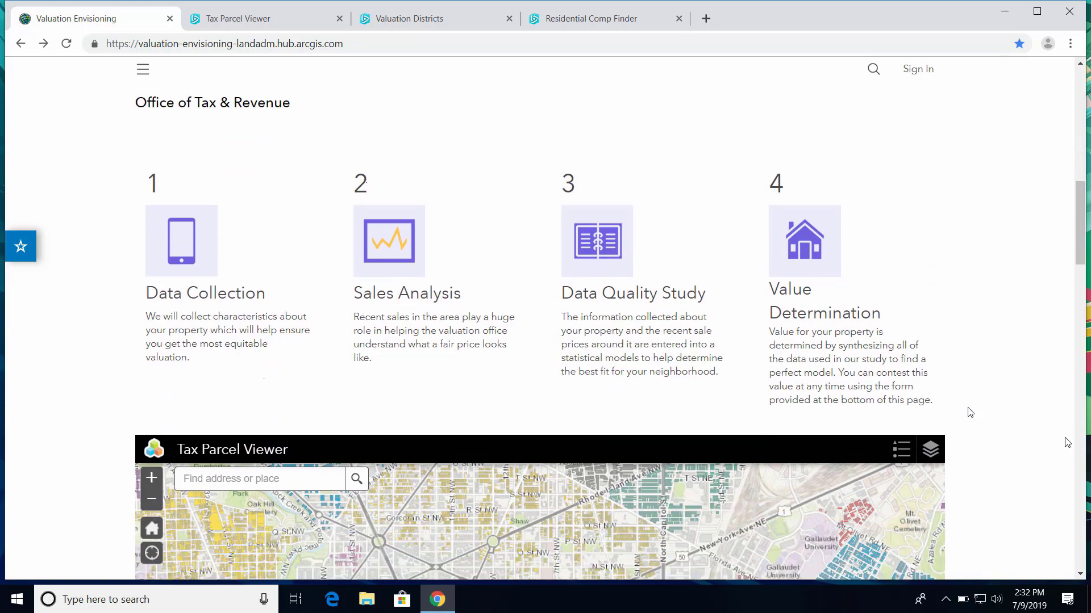
scroll(970, 413, "down", 8)
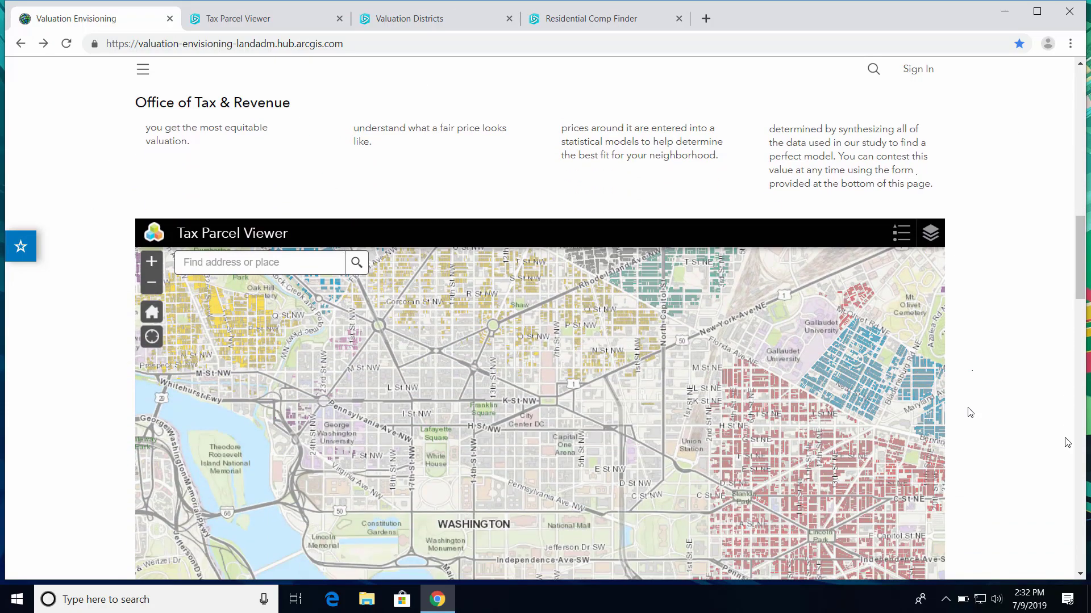
scroll(970, 412, "down", 10)
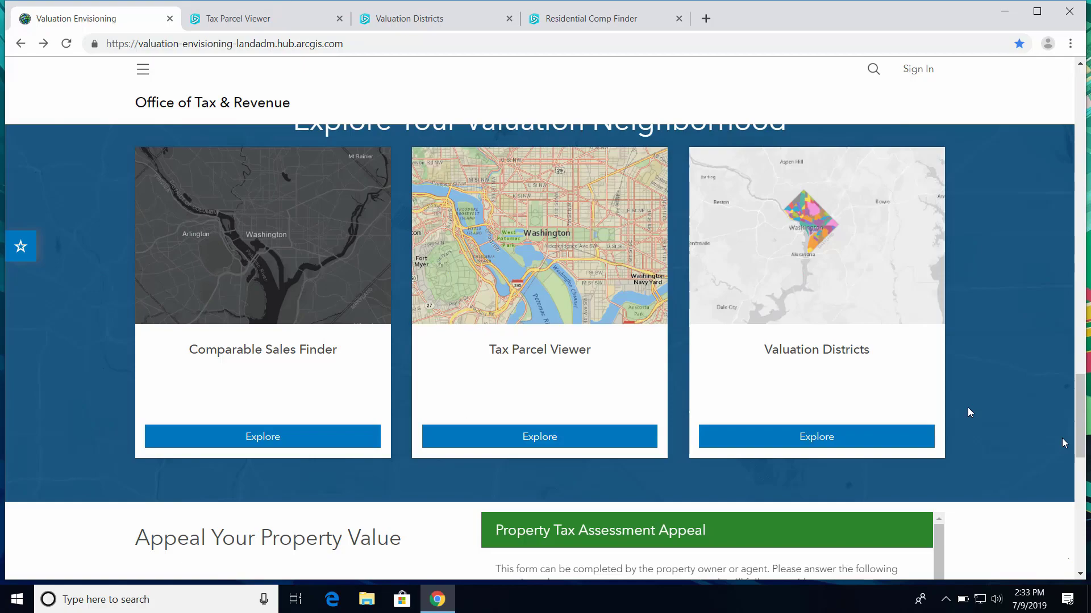
scroll(970, 413, "down", 4)
scroll(969, 413, "up", 7)
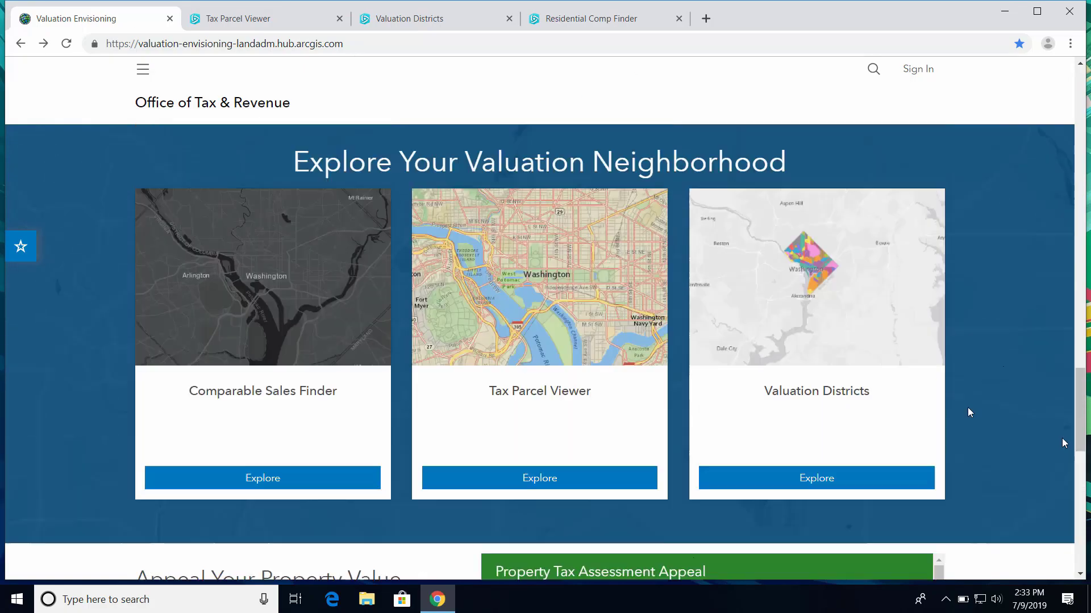
scroll(968, 408, "up", 6)
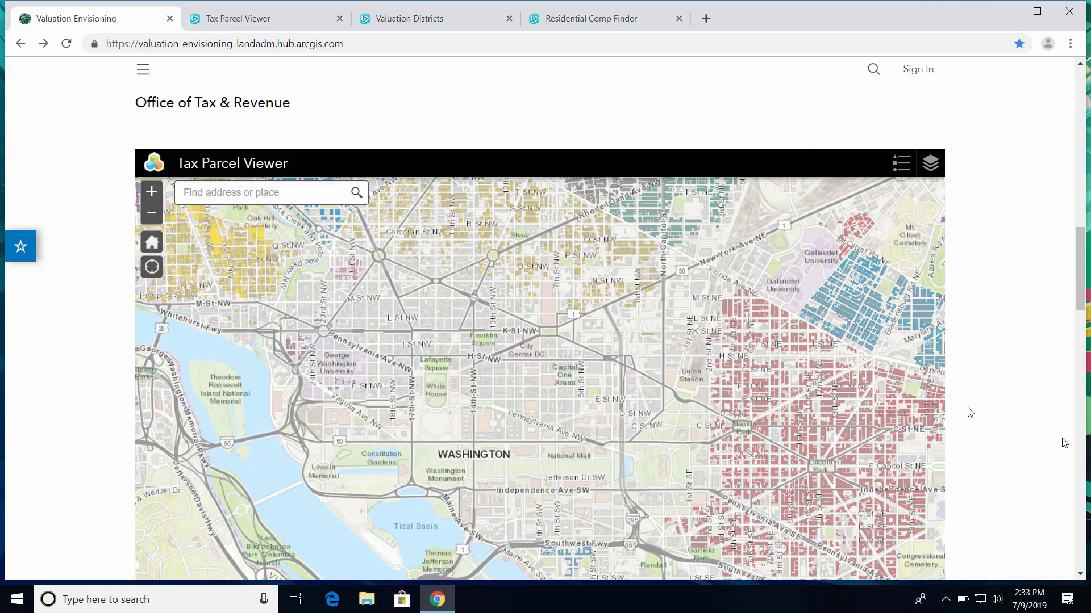
scroll(970, 412, "up", 2)
scroll(970, 412, "up", 5)
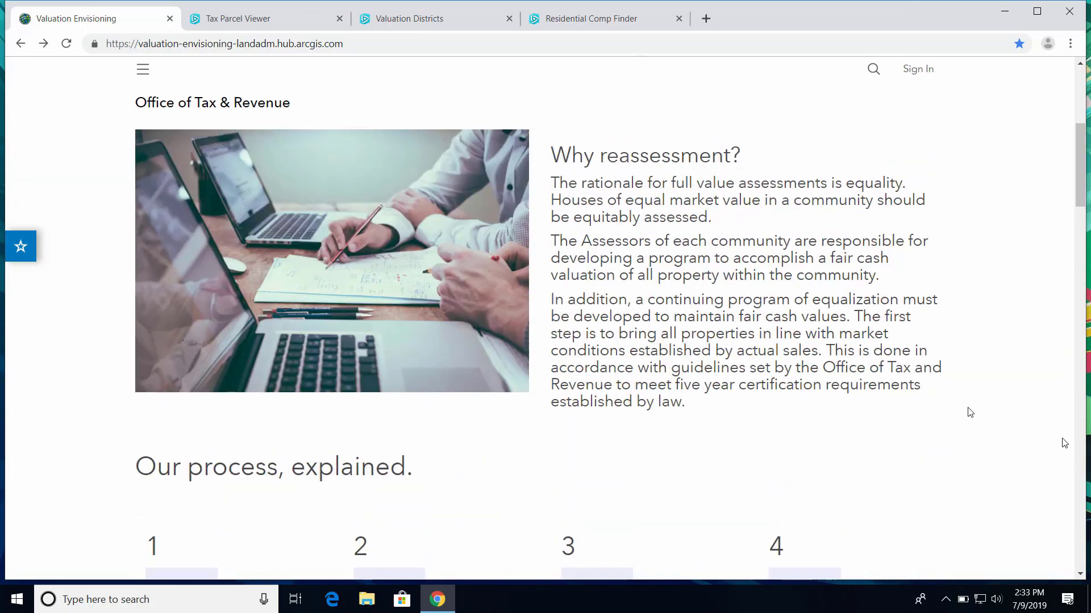
scroll(969, 412, "down", 5)
scroll(970, 413, "down", 2)
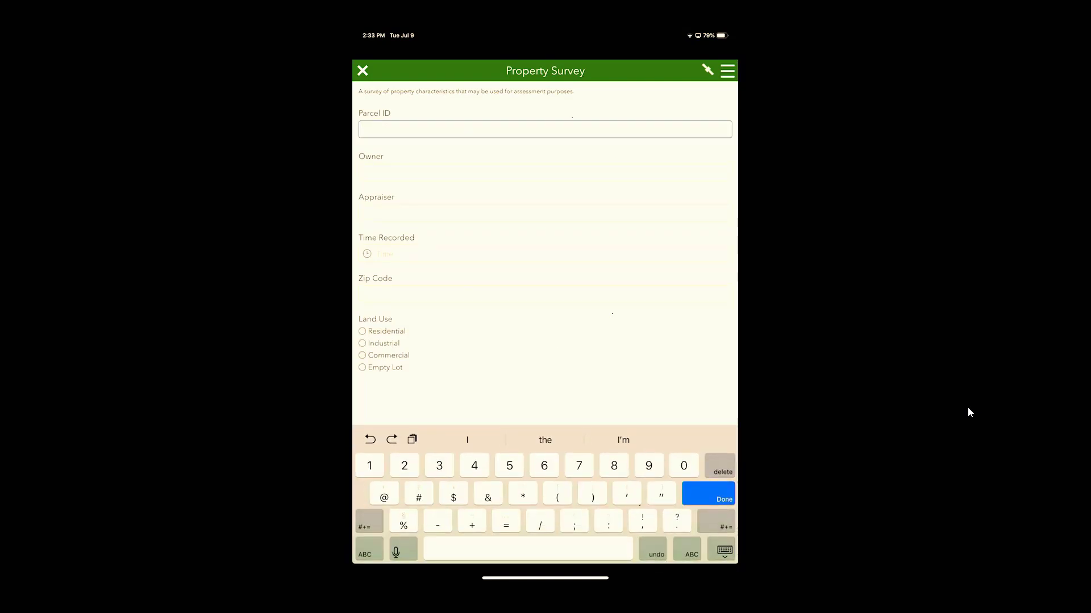
Enter Parcel ID 1234, then the owner's and appraiser's names in the Property Survey
type("1234")
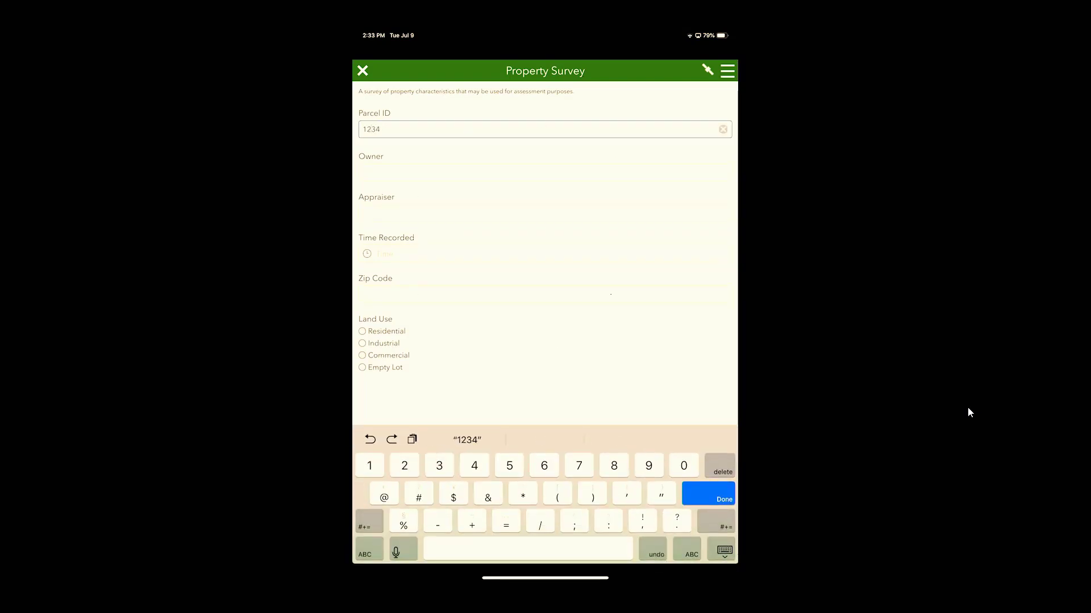
key("Return")
type("Tim")
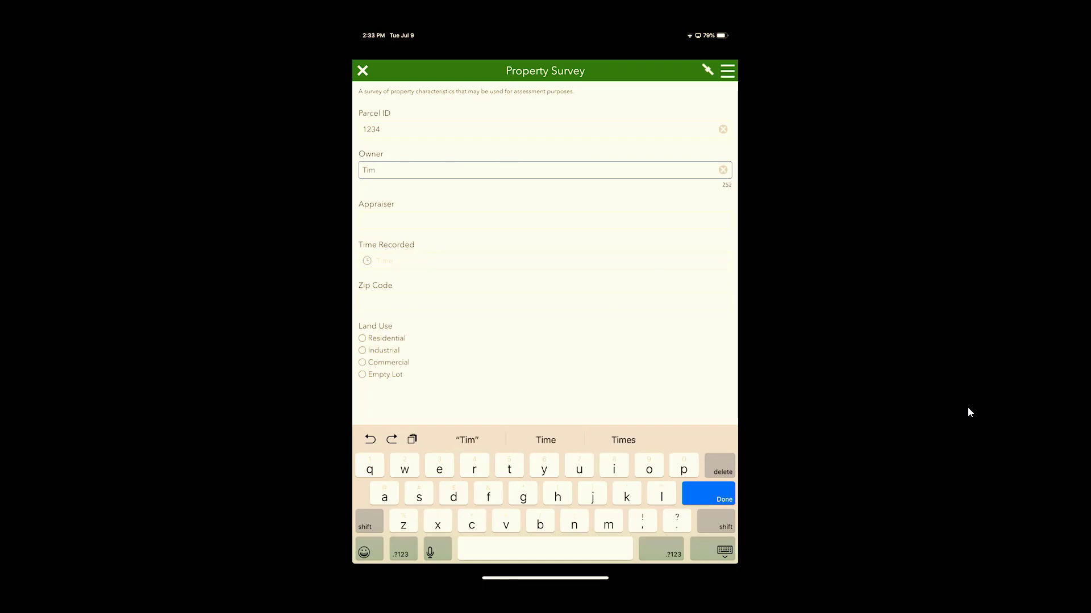
key("Return")
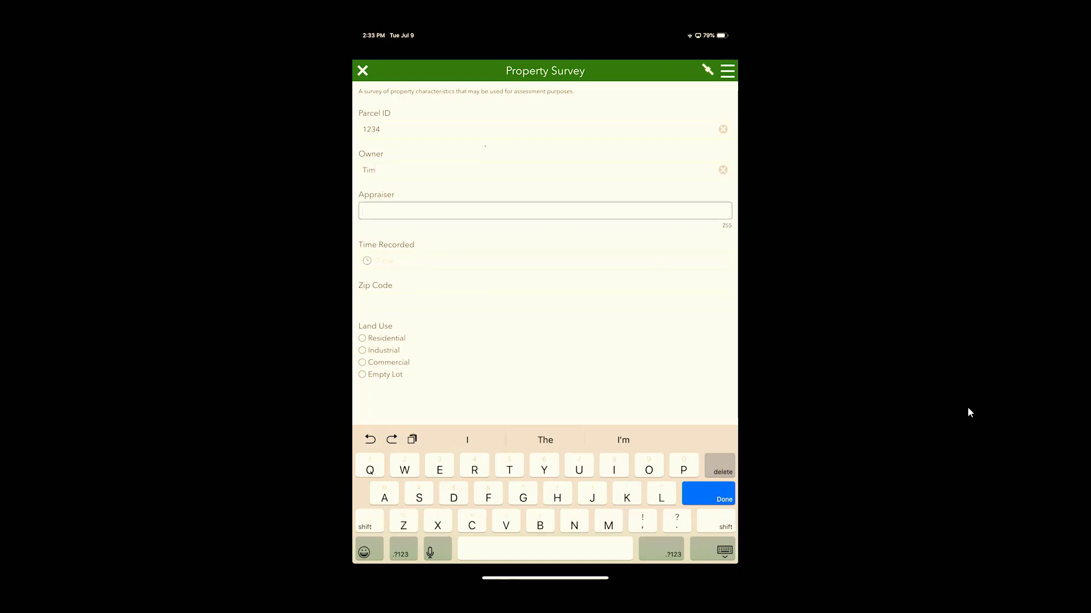
type("Kate")
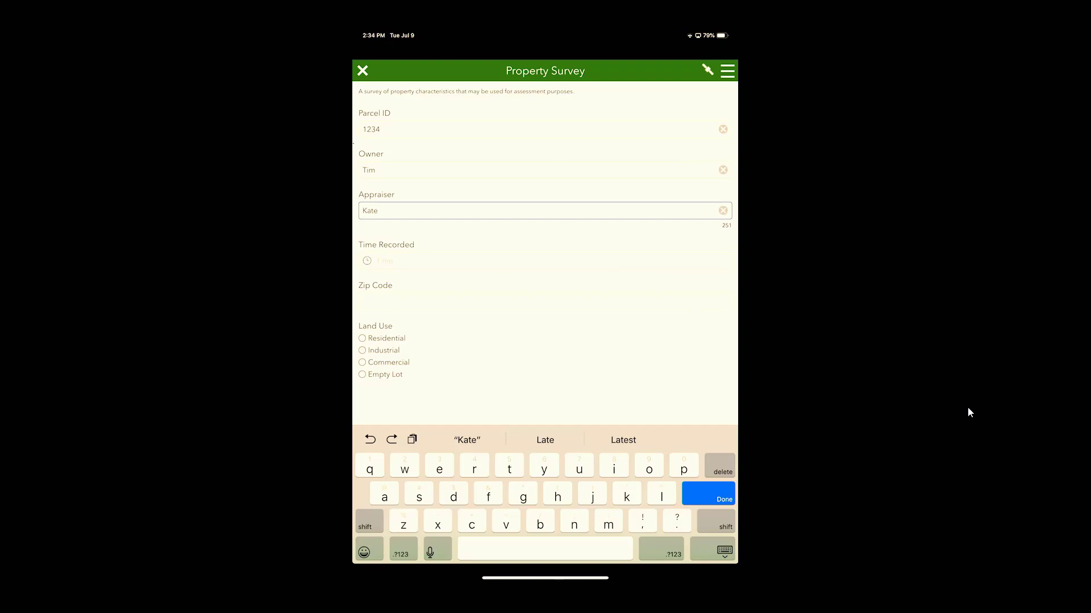
Choose Residential land use and Excellent condition, then continue down the form
left_click(362, 339)
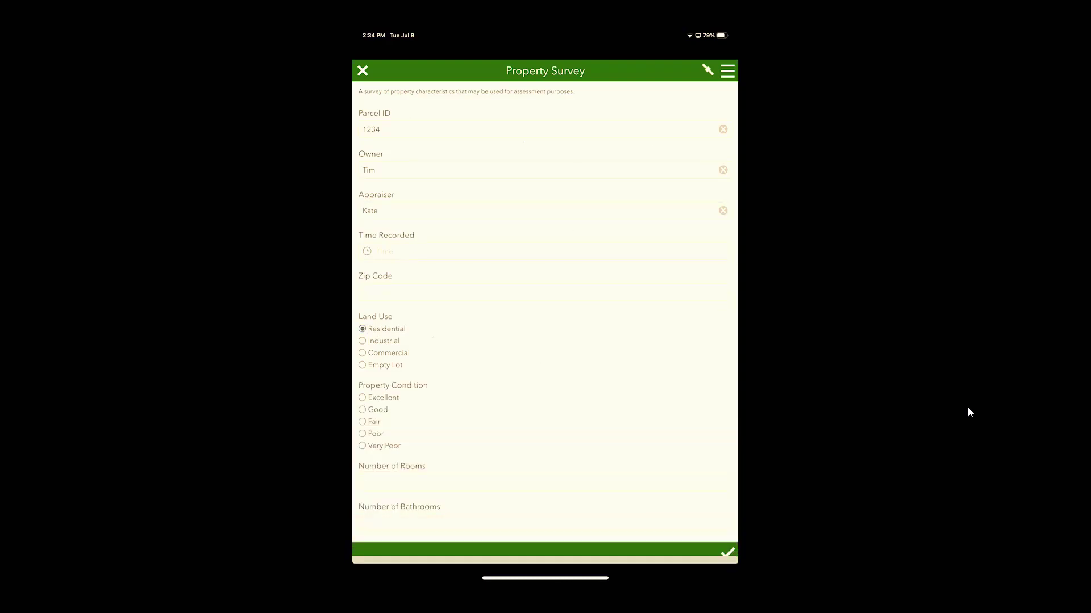
scroll(545, 311, "down", 2)
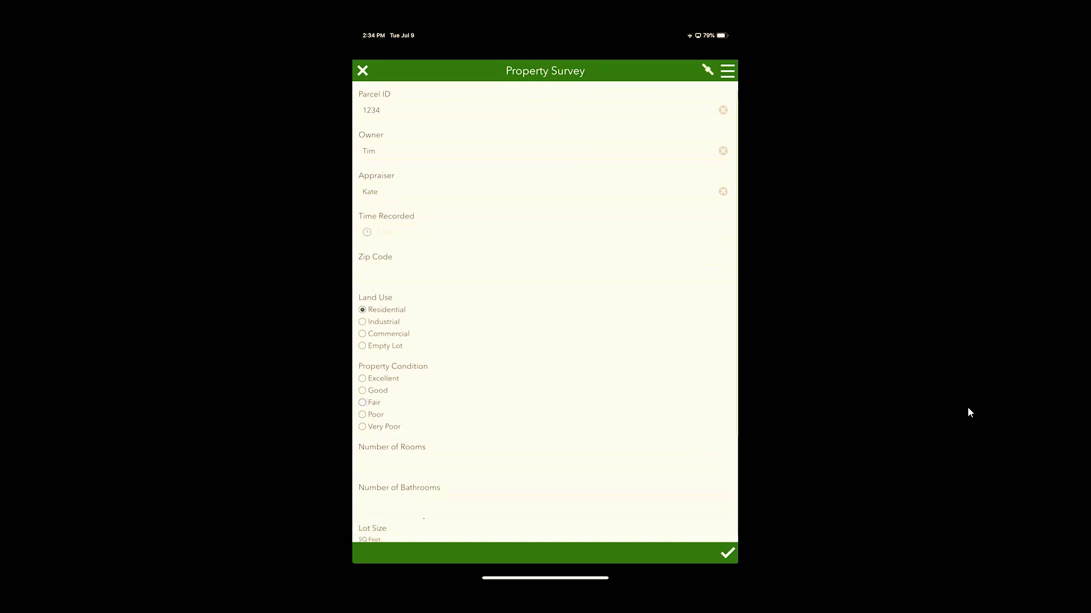
left_click(362, 312)
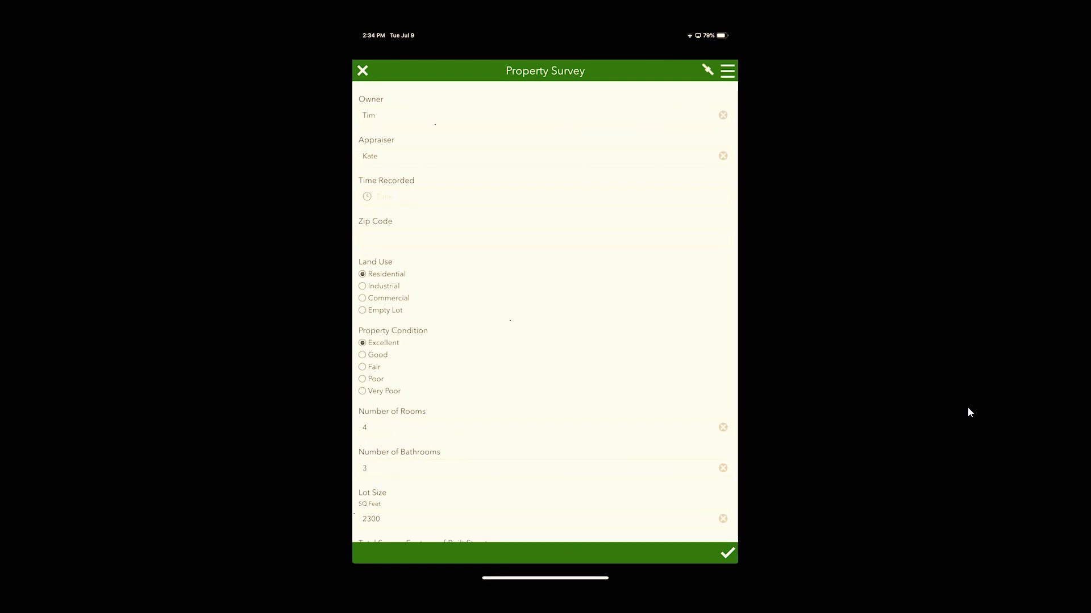
scroll(545, 312, "down", 5)
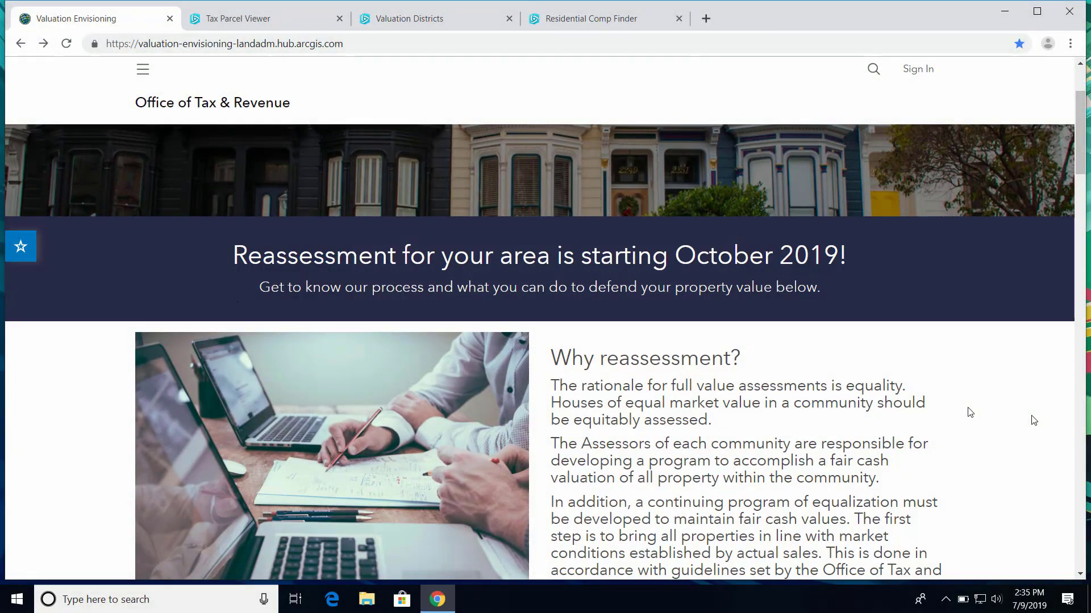
Scroll the hub page down to the Explore Your Valuation Neighborhood cards and appeal form
scroll(970, 413, "down", 1)
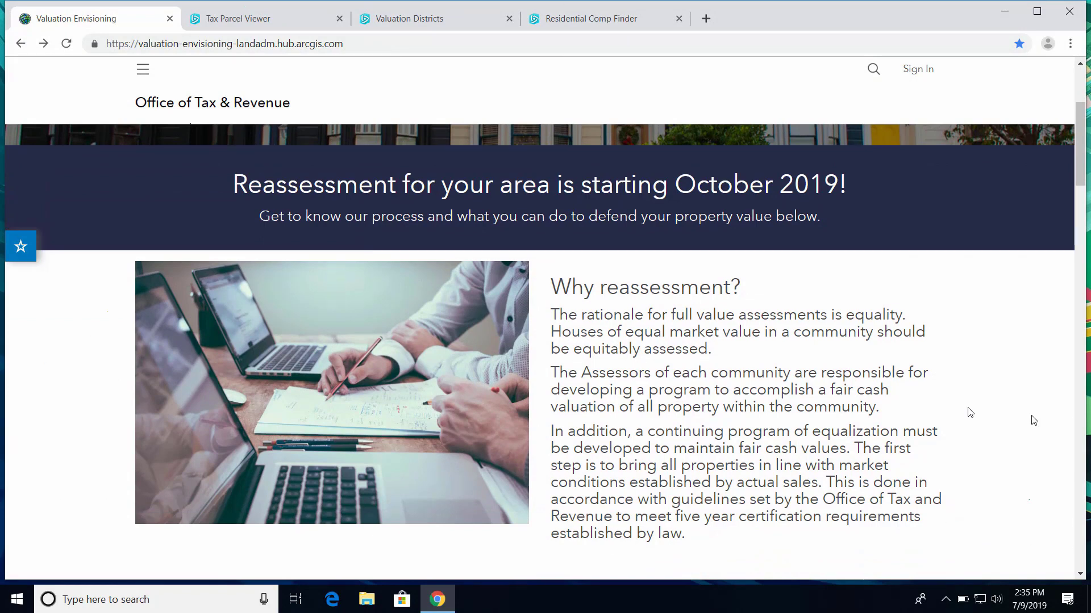
scroll(970, 413, "down", 4)
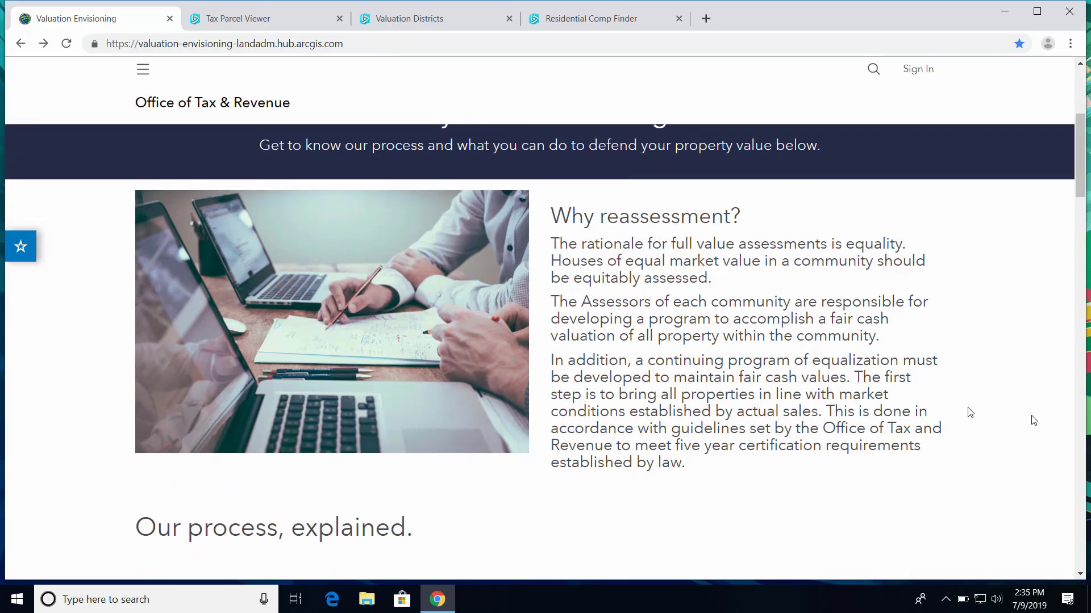
scroll(970, 413, "down", 5)
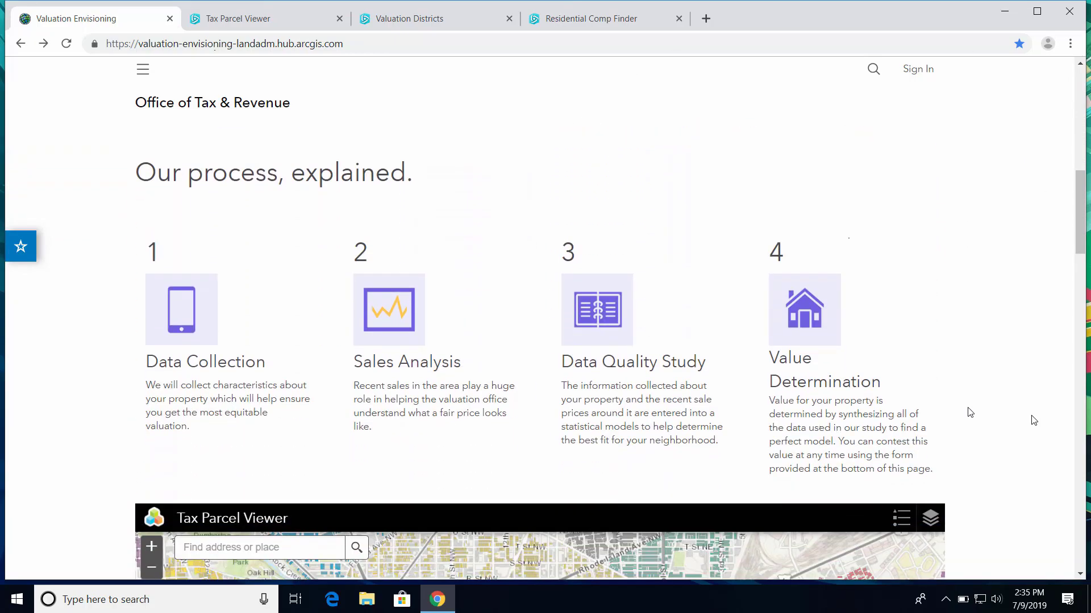
scroll(970, 413, "down", 12)
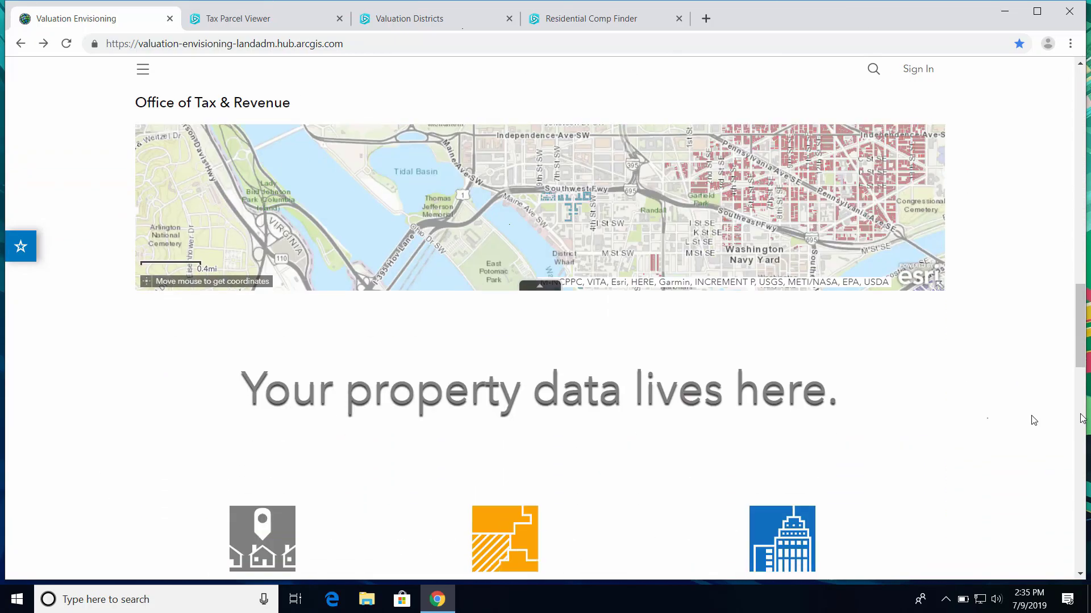
scroll(1032, 419, "down", 1)
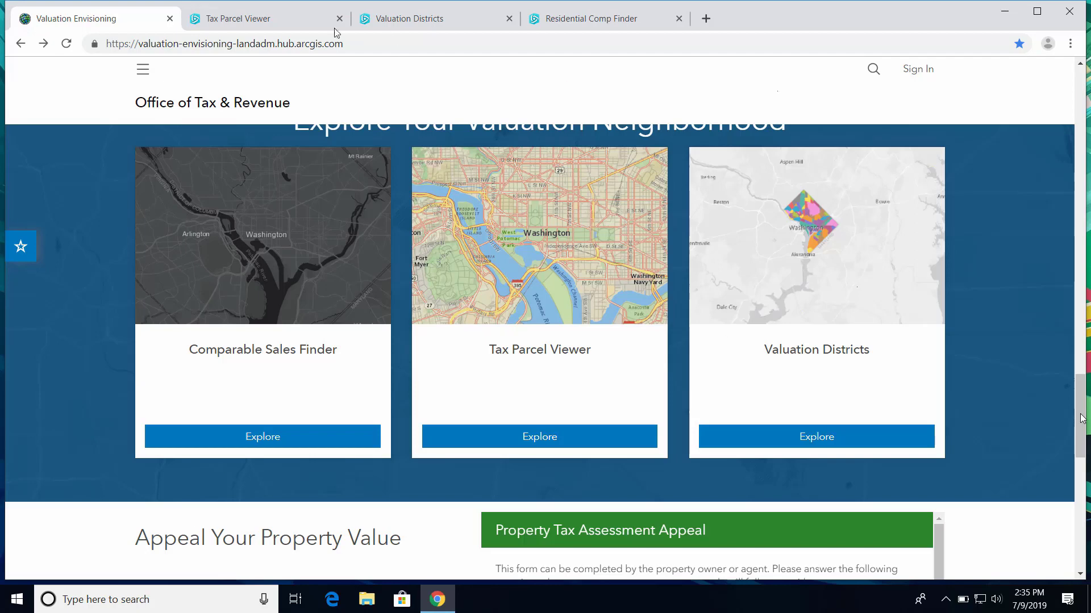
In the Tax Parcel Viewer, search for the Kentucky Ave SE property address and select its match
left_click(224, 15)
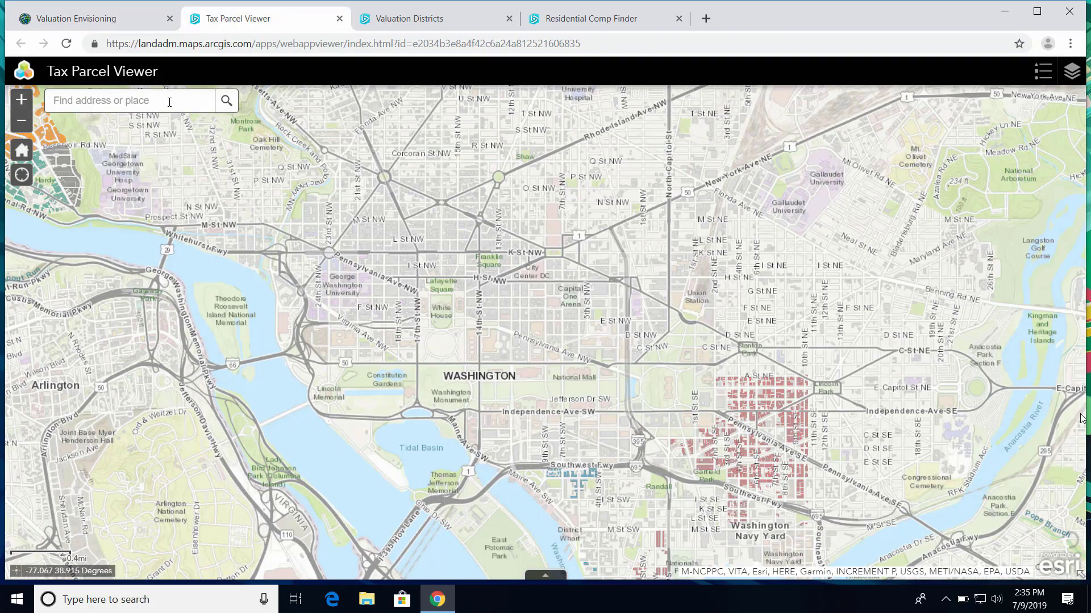
left_click(169, 101)
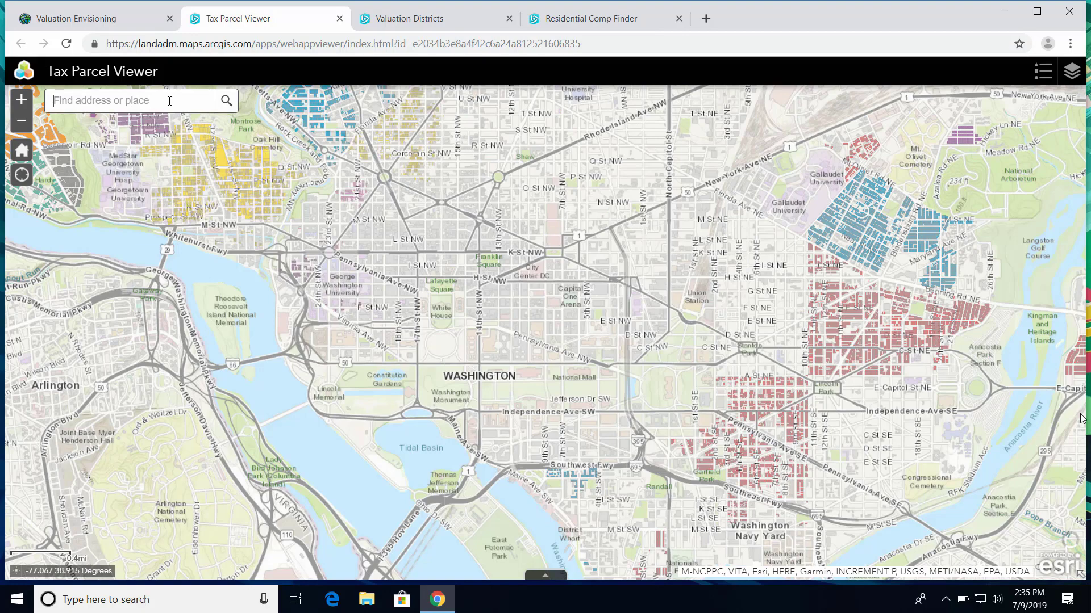
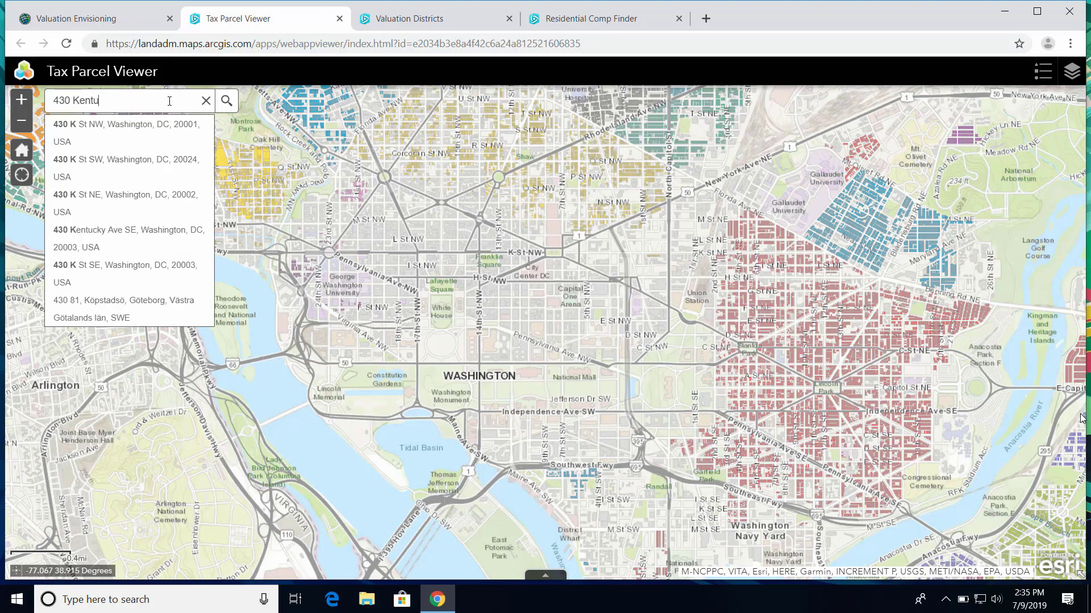
left_click(203, 137)
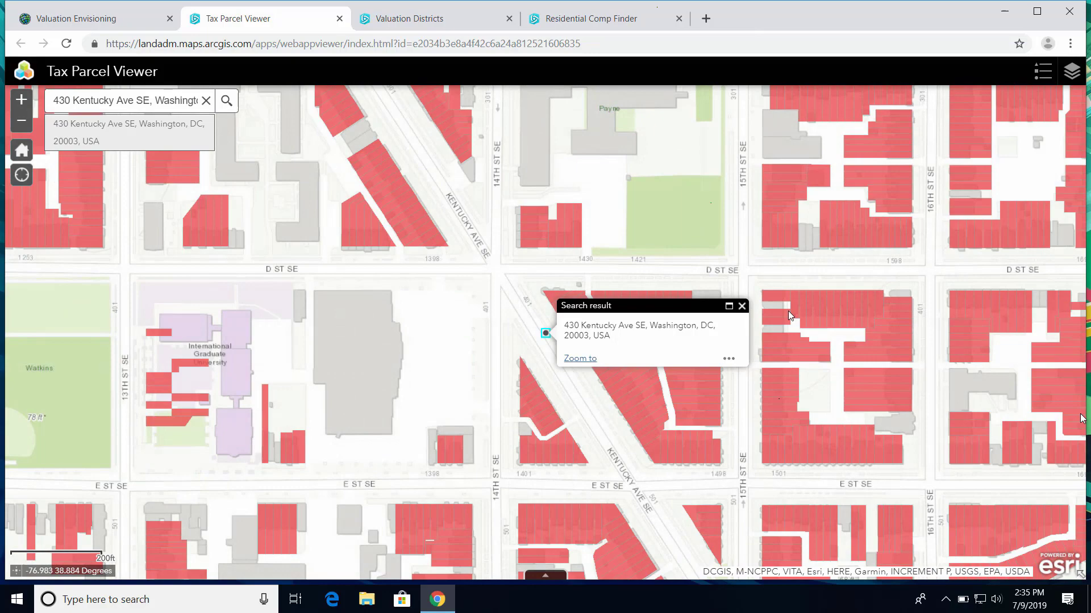
Inspect a nearby Kentucky Ave SE parcel's details, then return to the Valuation Envisioning page
left_click(741, 306)
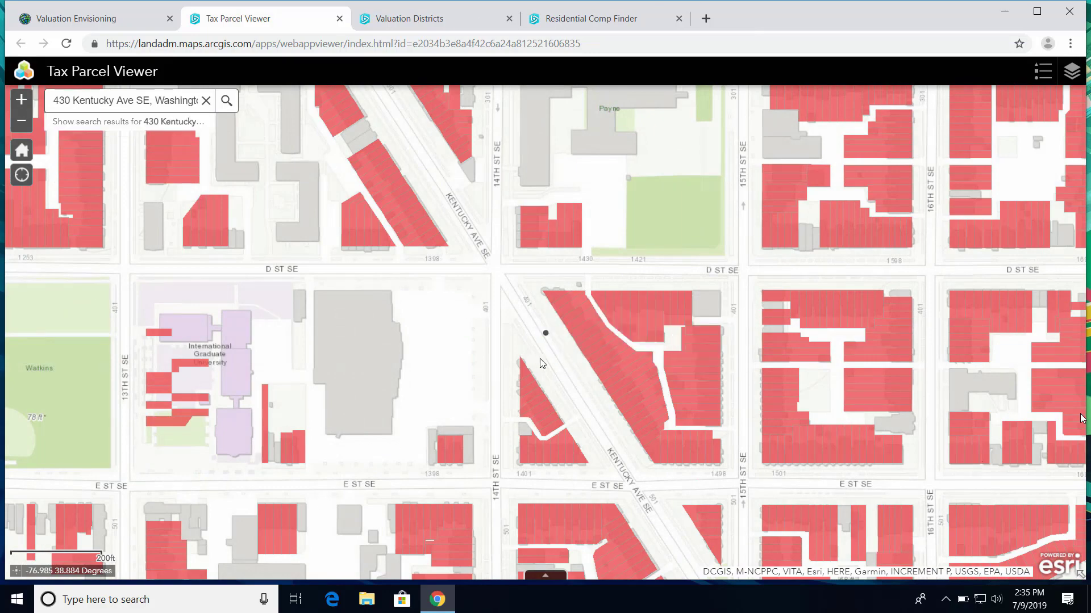
scroll(540, 358, "up", 1)
left_click(605, 291)
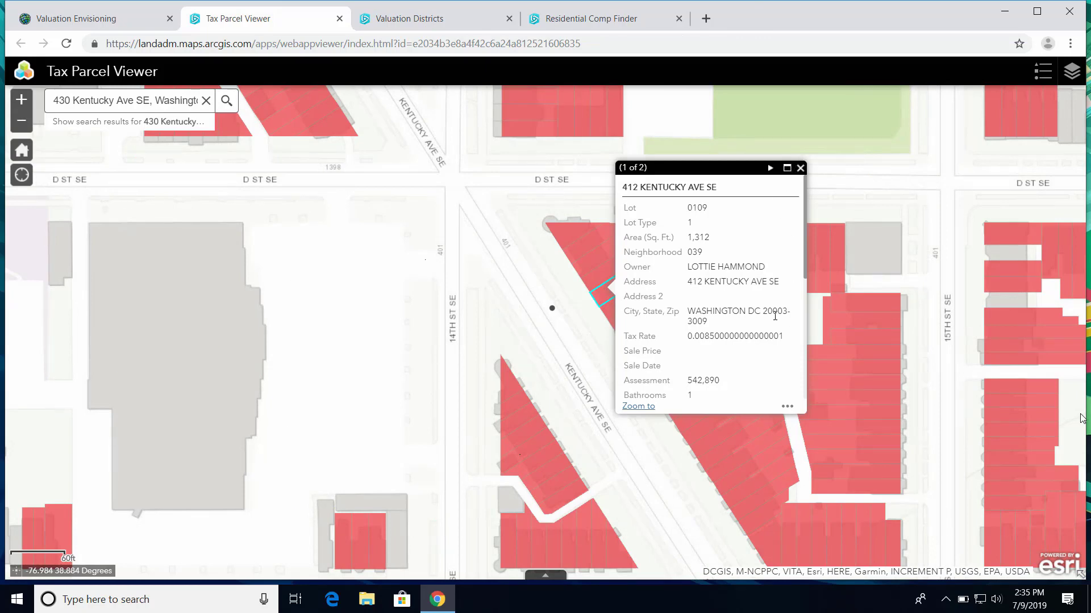
scroll(775, 315, "down", 3)
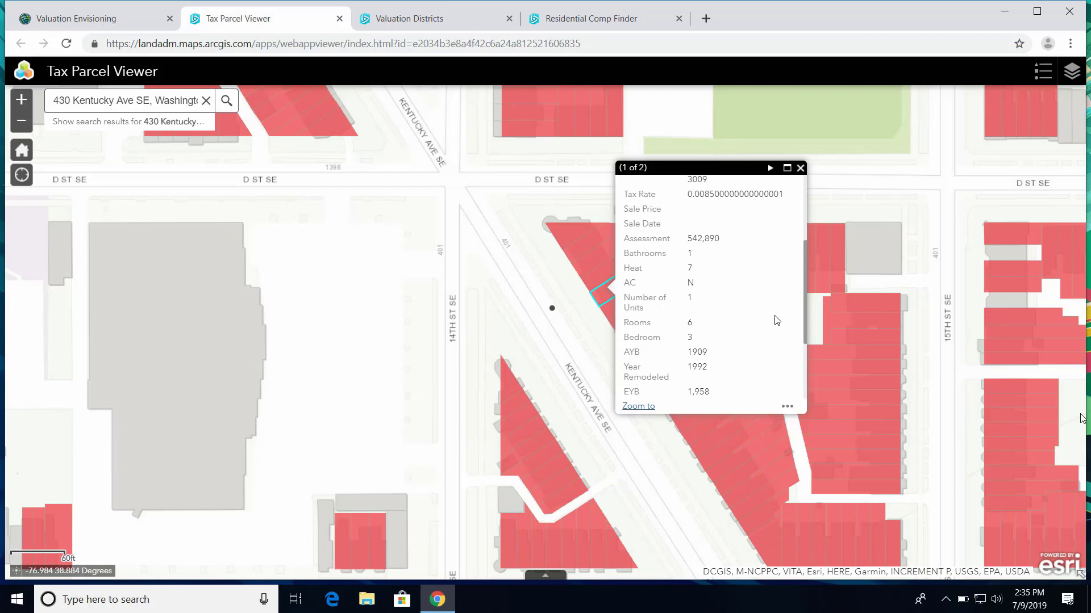
scroll(776, 321, "down", 2)
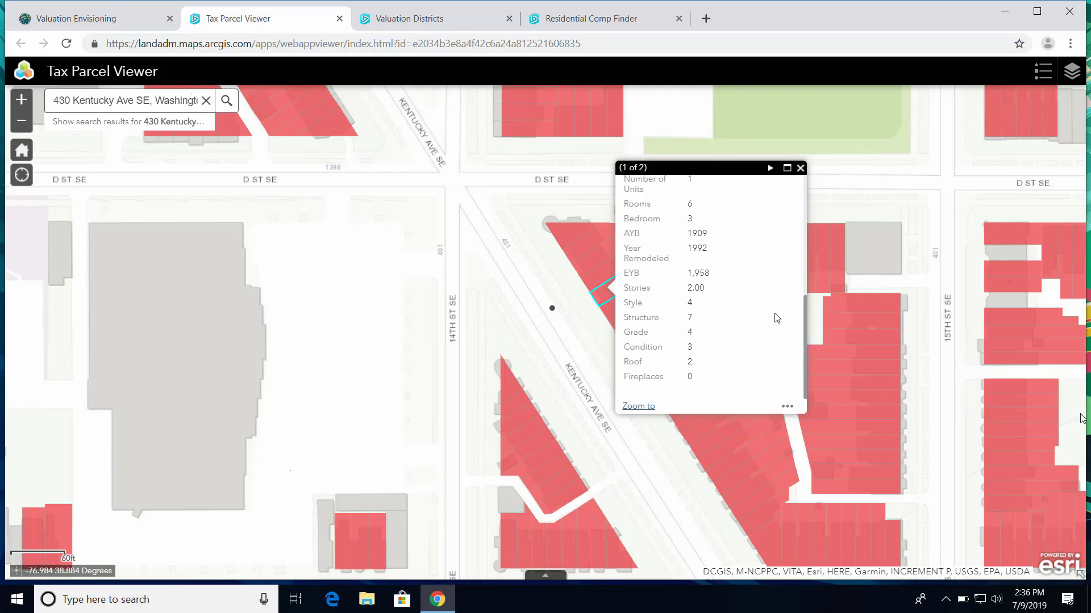
left_click(109, 27)
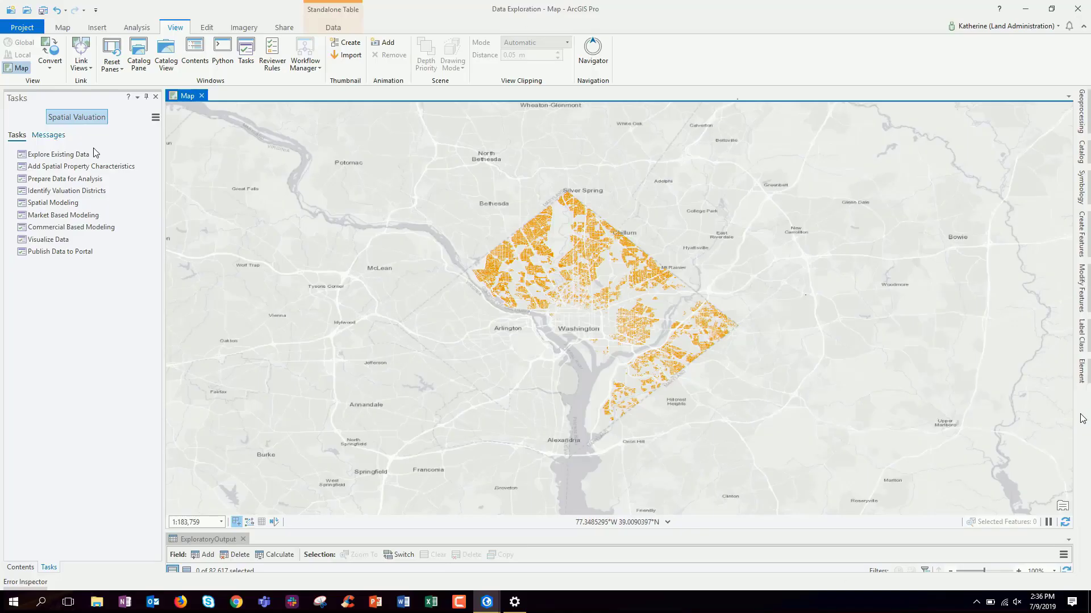
left_click_drag(165, 181, 423, 196)
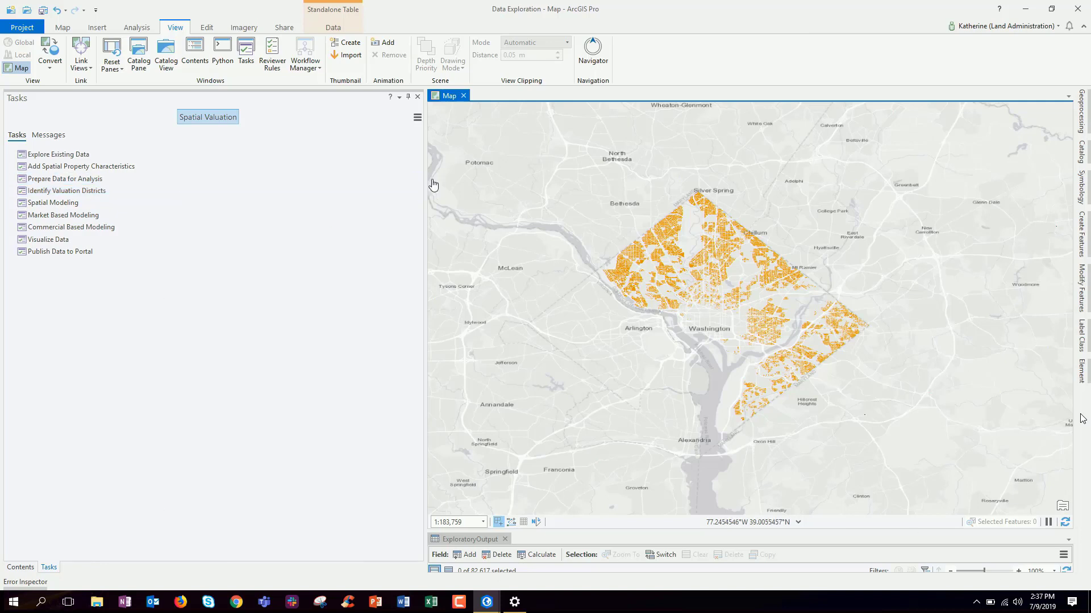
left_click_drag(426, 179, 327, 173)
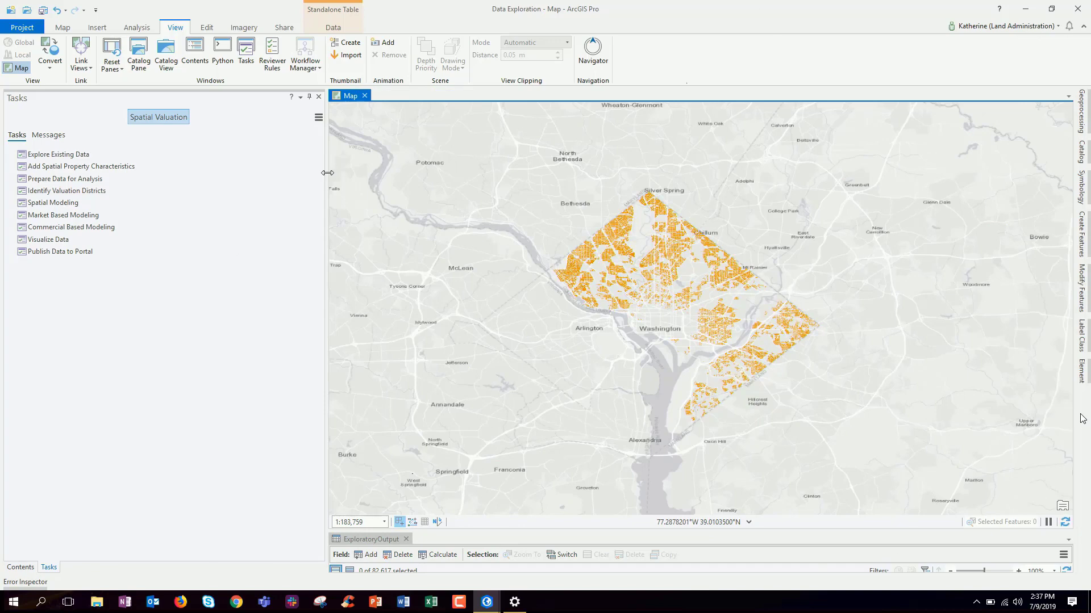
left_click_drag(327, 172, 174, 173)
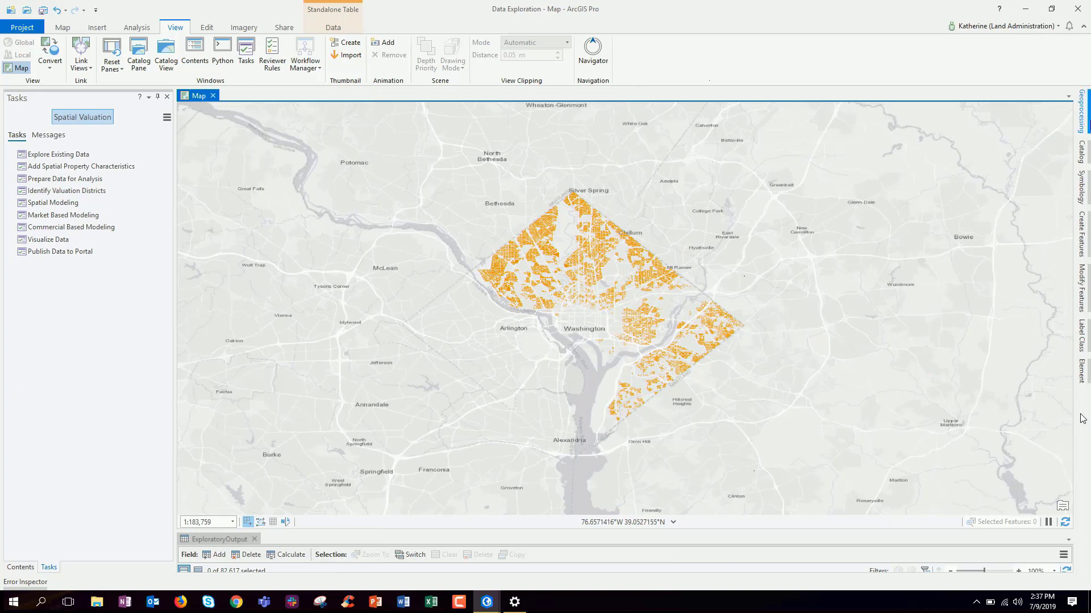
Open the Exploratory Regression parameters in a pinned, widened Geoprocessing pane
left_click(1087, 122)
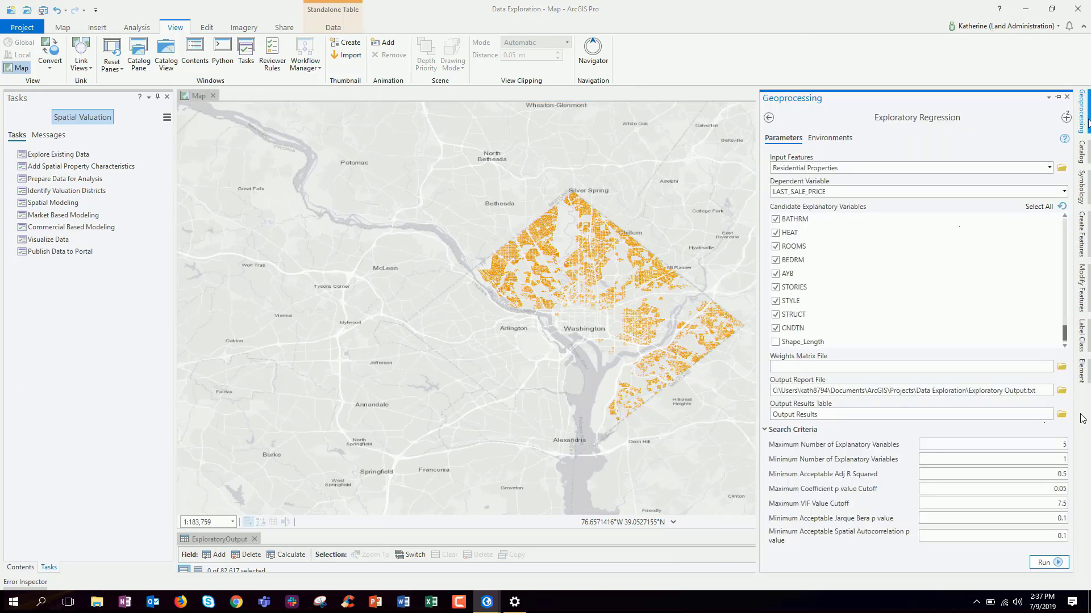
left_click(1059, 98)
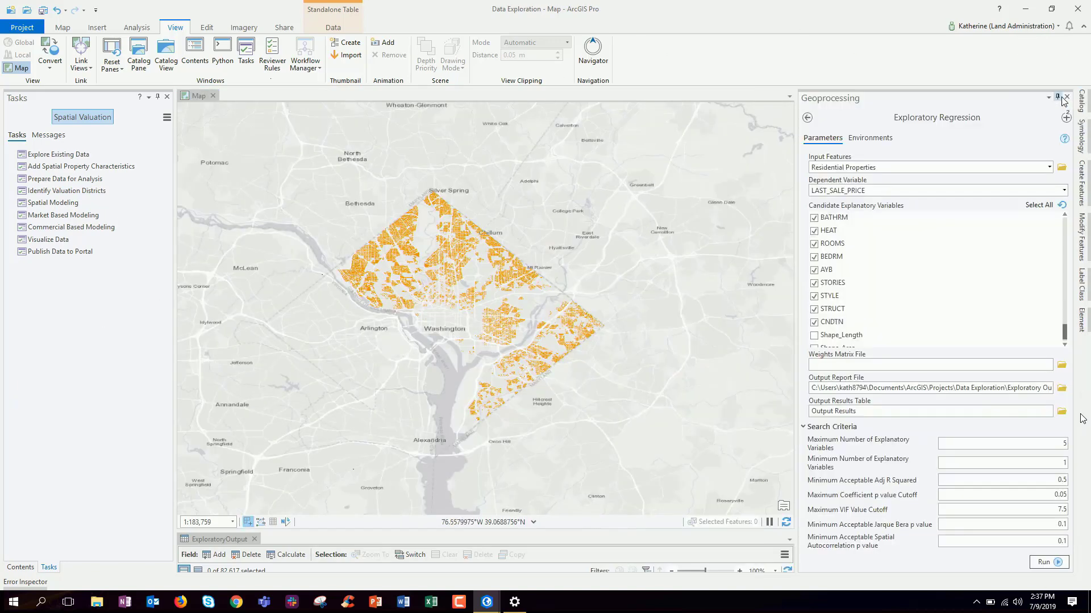
left_click_drag(797, 133, 720, 133)
mouse_move(1065, 141)
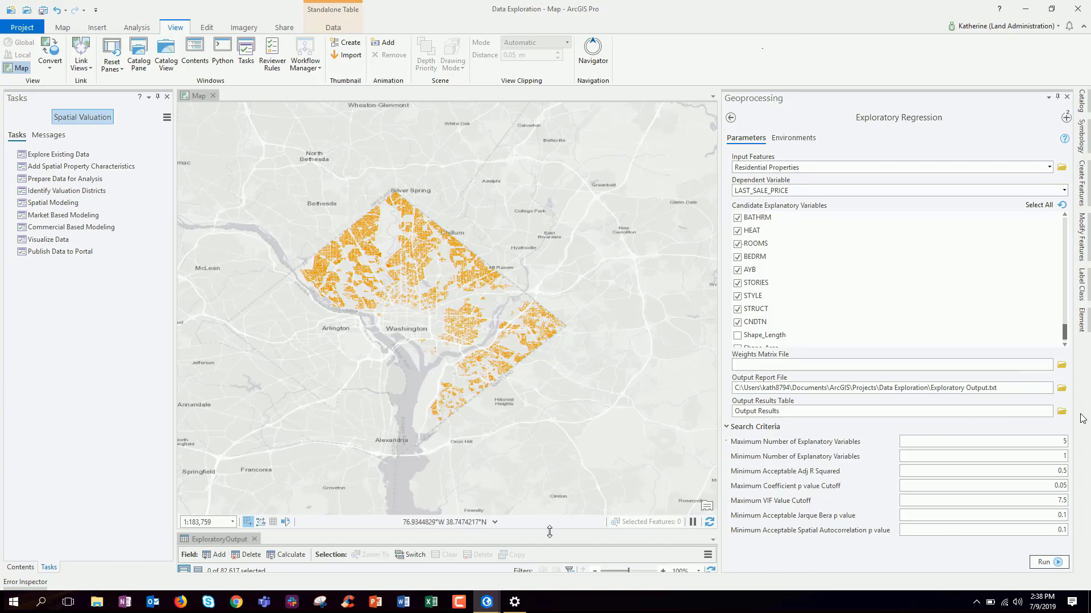
Enlarge the ExploratoryOutput table below the map, scroll to its X columns, and widen the Geoprocessing pane
left_click_drag(549, 532, 592, 340)
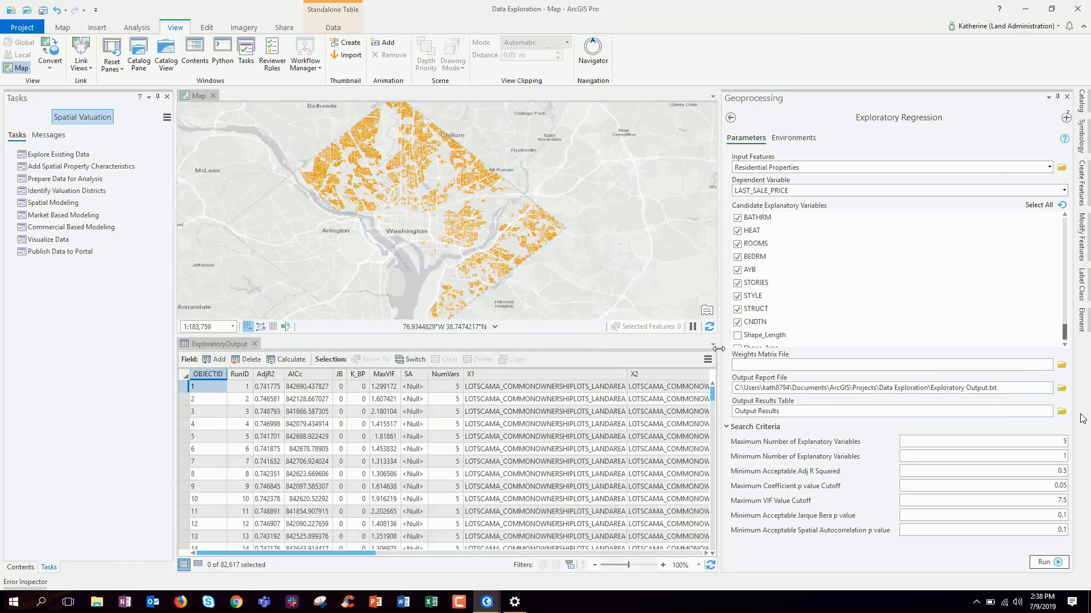
left_click_drag(719, 348, 895, 347)
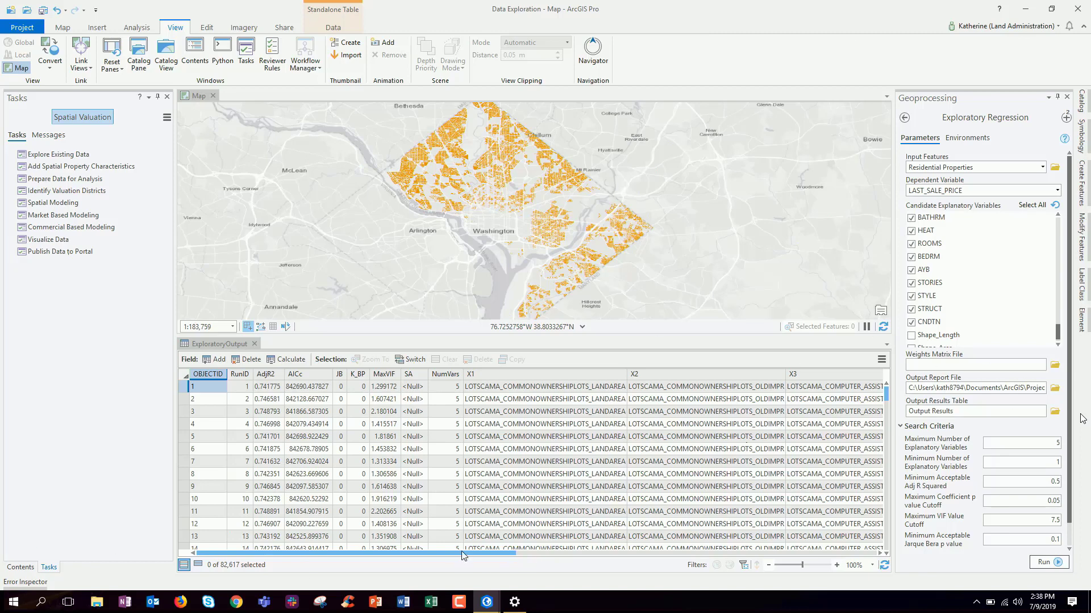
left_click_drag(462, 551, 570, 559)
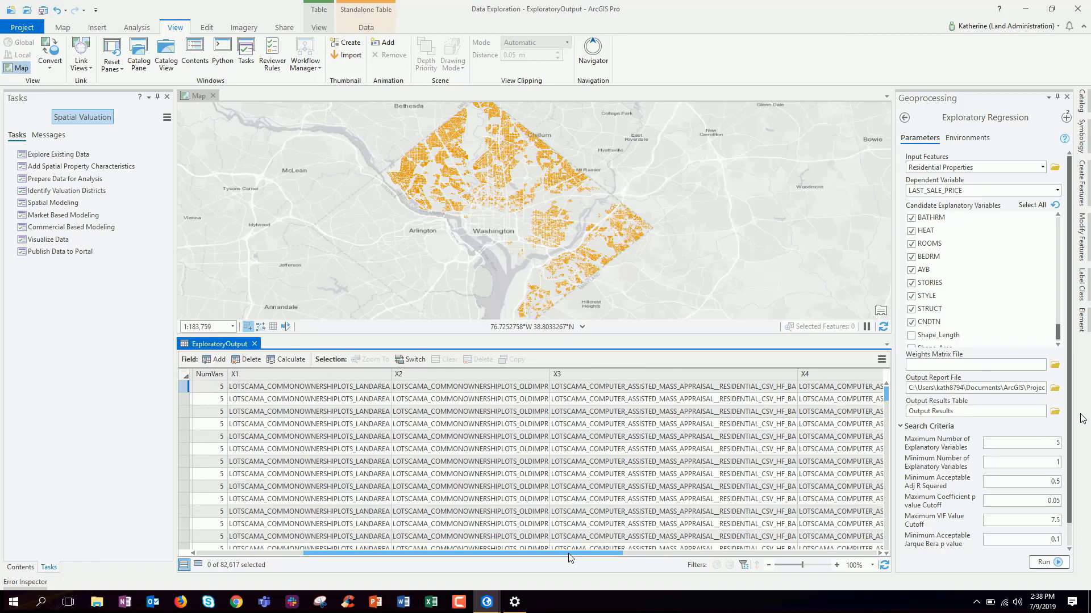
left_click_drag(568, 553, 761, 555)
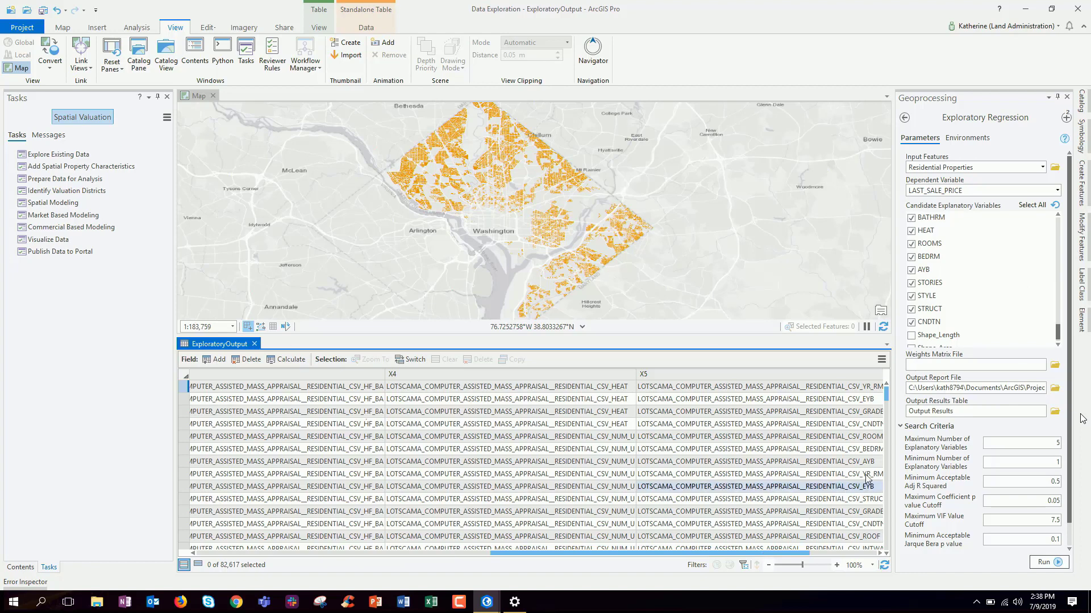
left_click_drag(894, 302, 802, 301)
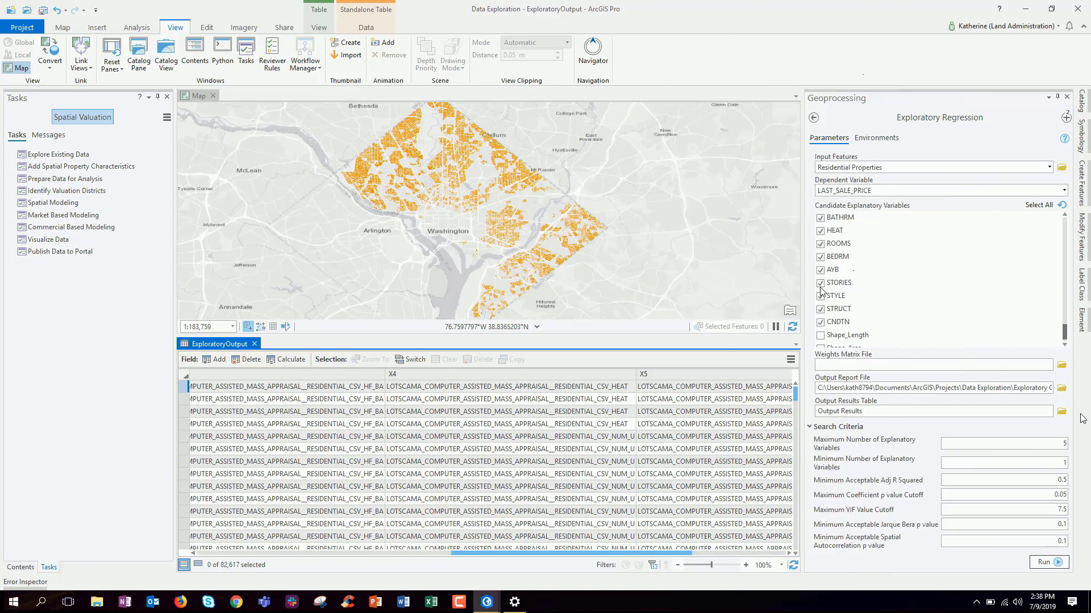
Switch the Geoprocessing pane to Spatially Constrained Multivariate Clustering from recent tools
left_click(1066, 118)
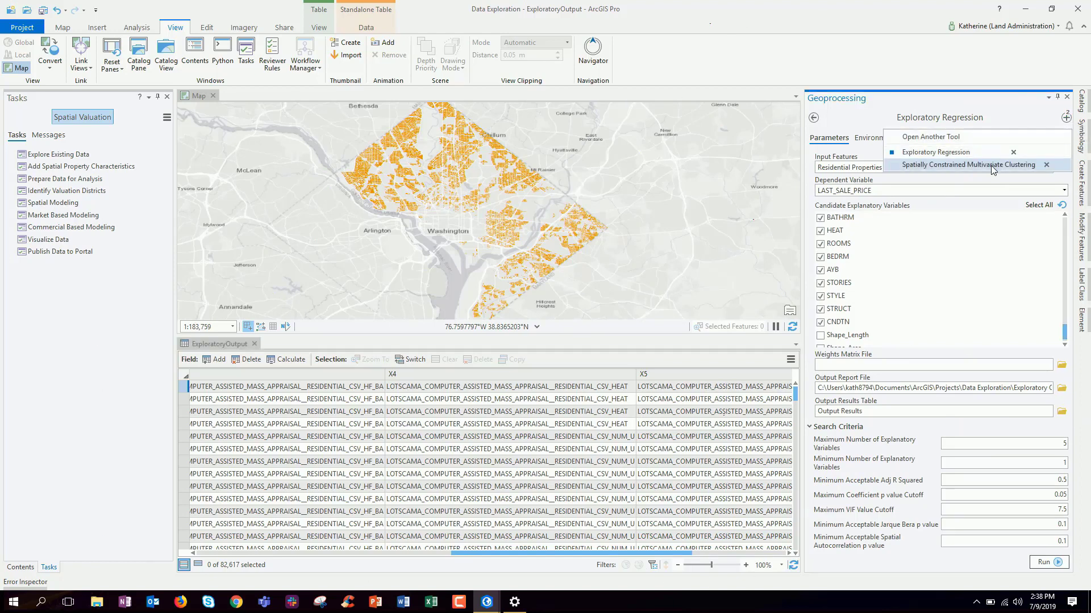
left_click(992, 165)
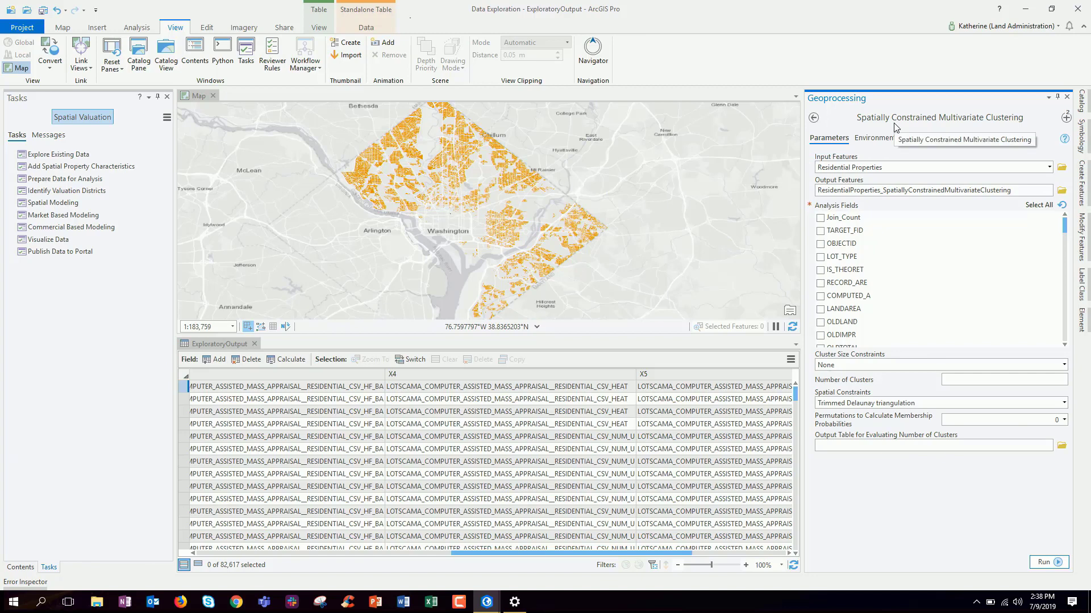
mouse_move(1065, 143)
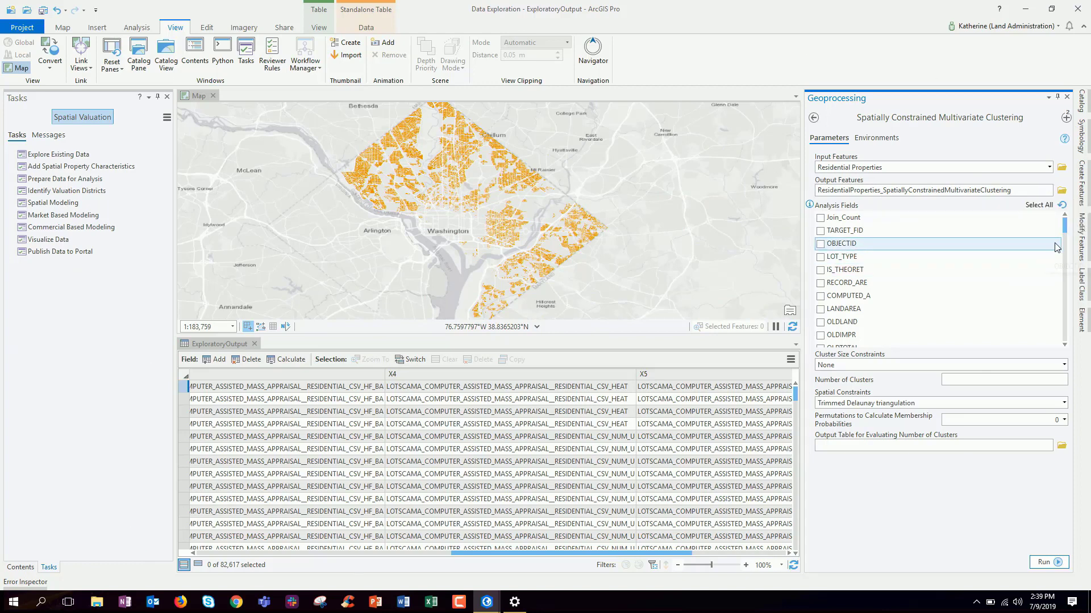
Tick CNDTN, HEAT, ROOMS, BEDRM, AYB, STORIES, STYLE and STRUCT as analysis fields
left_click_drag(1065, 232, 1065, 352)
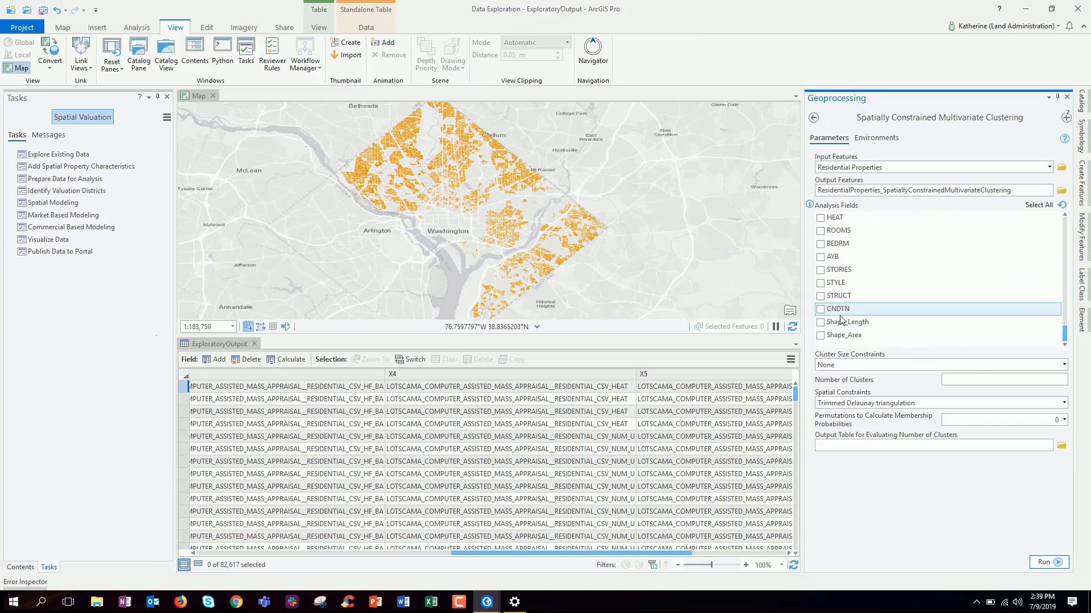
left_click(821, 309)
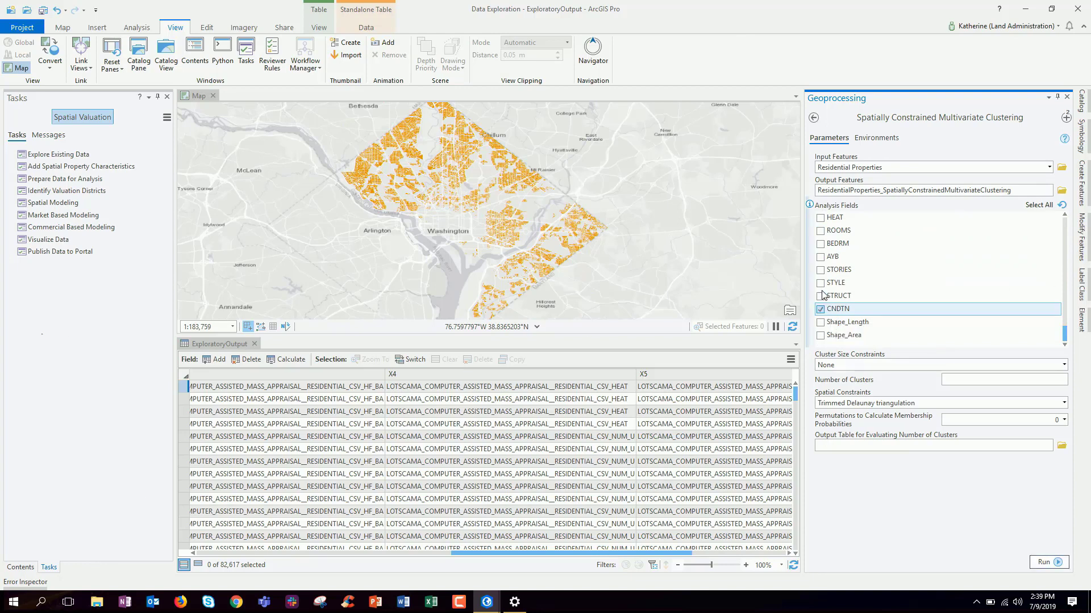
left_click(820, 218)
left_click(820, 231)
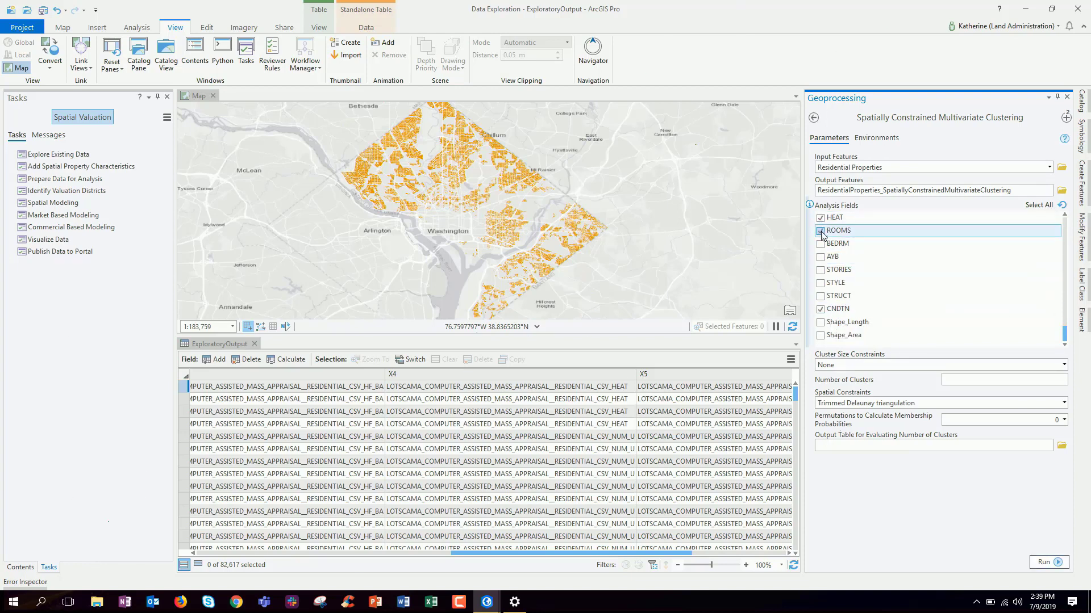
left_click(820, 243)
left_click(820, 258)
left_click(821, 257)
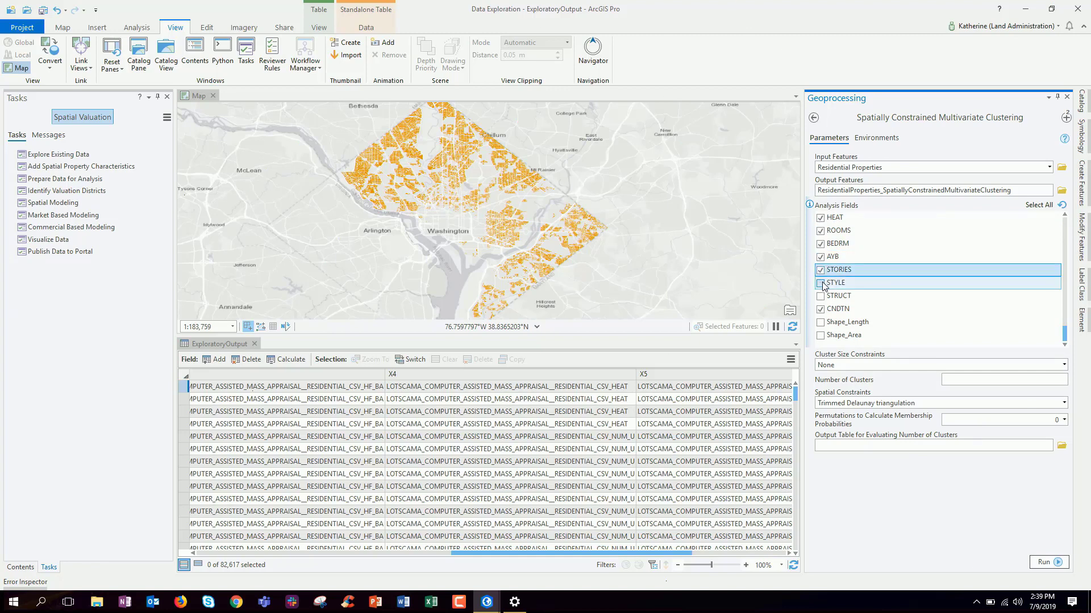
left_click(821, 283)
left_click(820, 296)
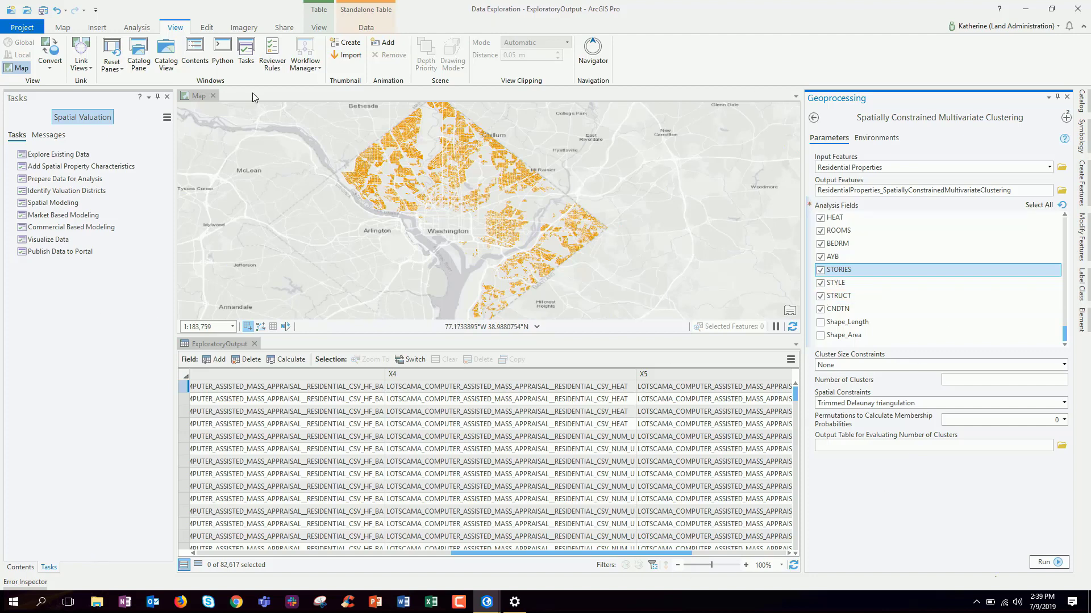
Hide Residential Properties and show Residential Properties By Neighborhood with Real Property Tax Assessment Neighborhoods
left_click(21, 567)
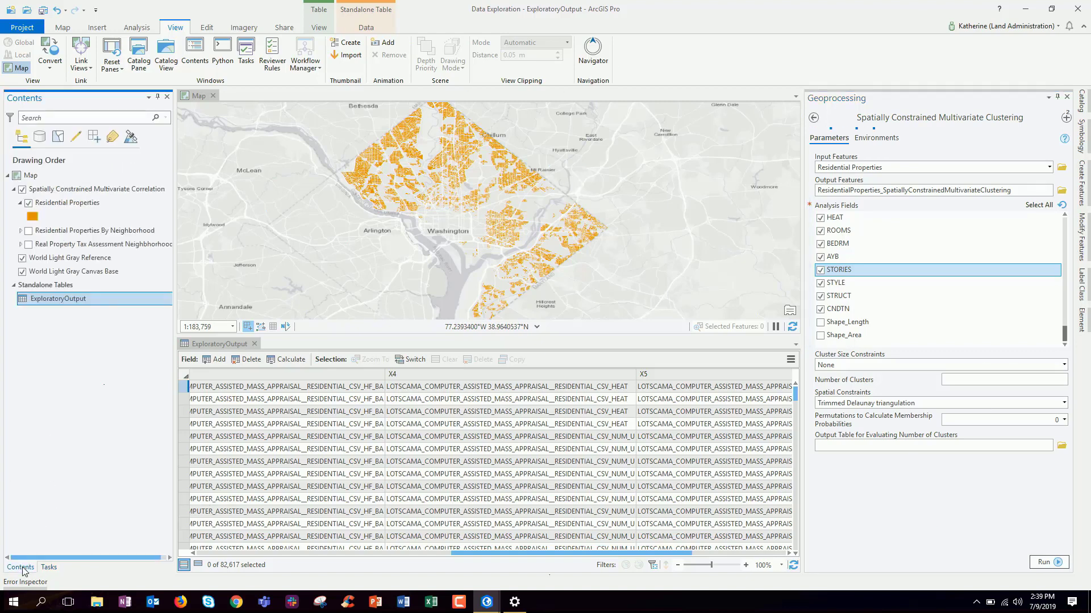
left_click(29, 203)
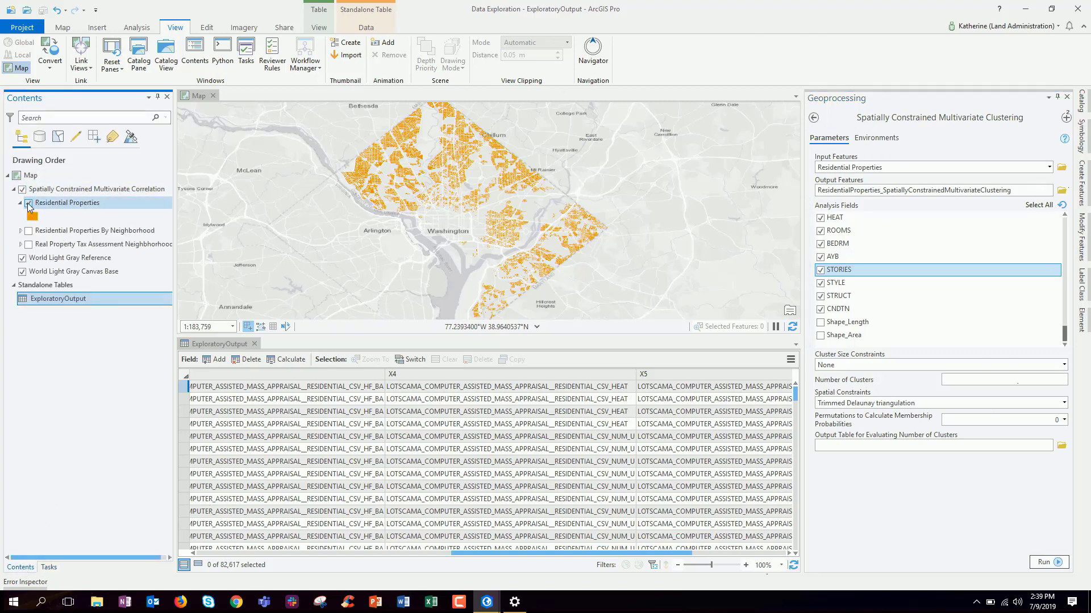
left_click(29, 231)
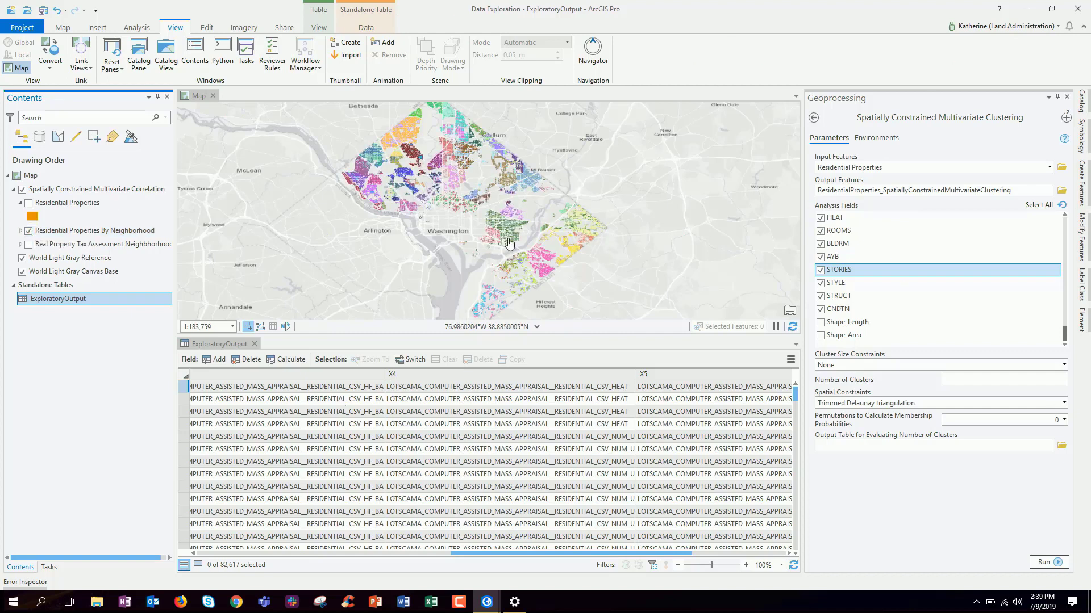
scroll(509, 244, "up", 4)
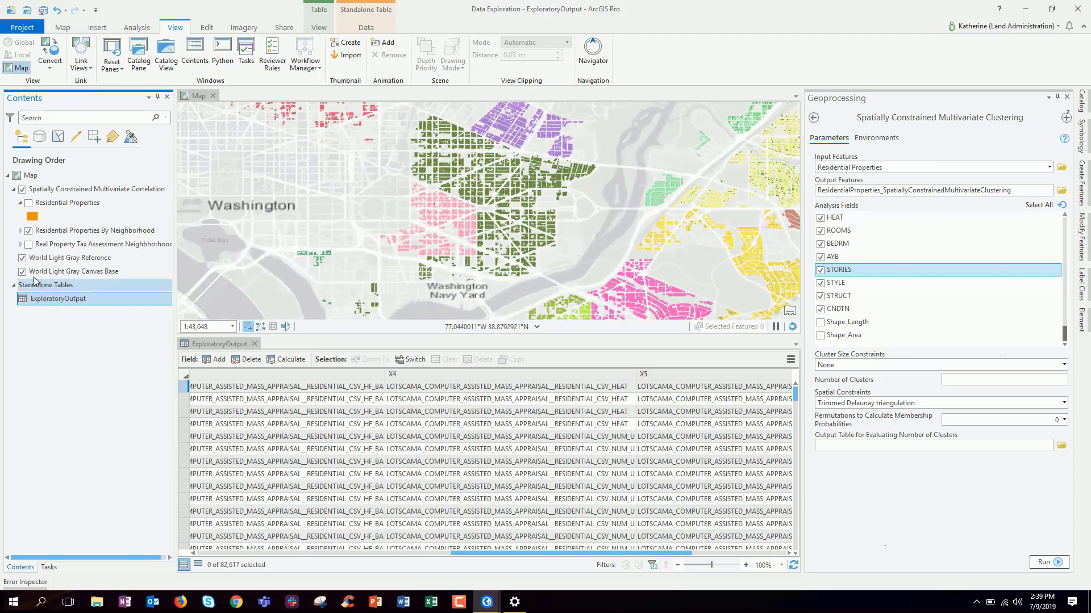
left_click(28, 244)
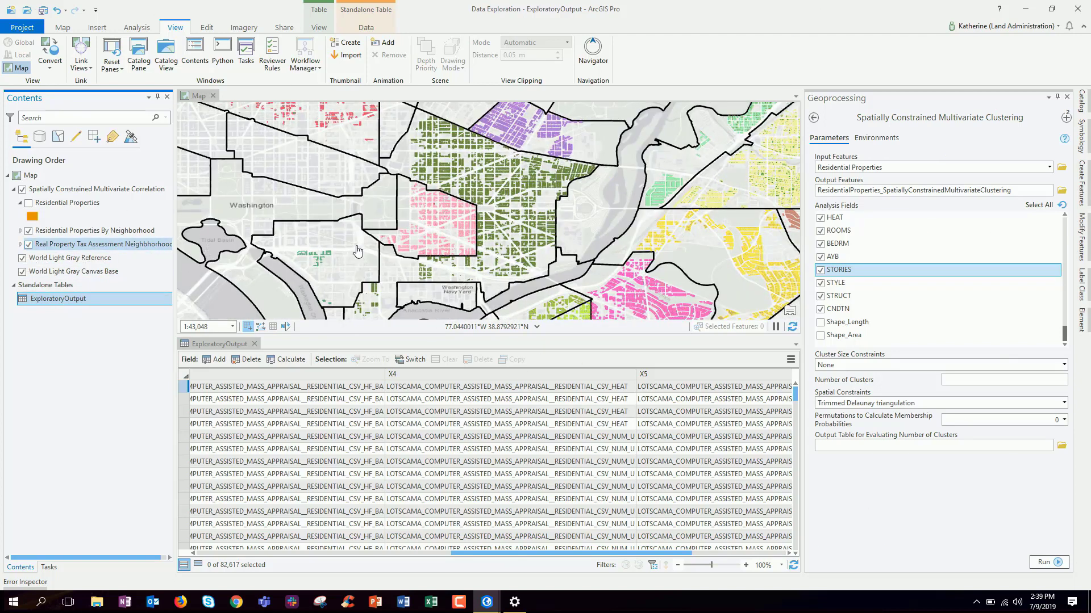
scroll(574, 280, "down", 1)
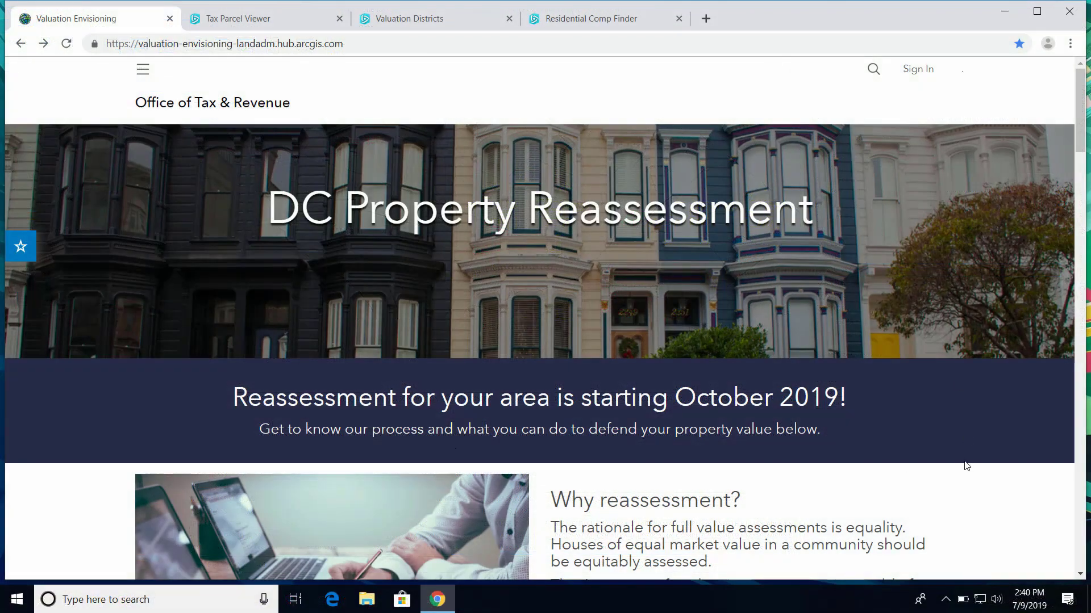
Scroll the DC Property Reassessment Hub site down to the Explore Your Valuation Neighborhood section
scroll(967, 466, "down", 1)
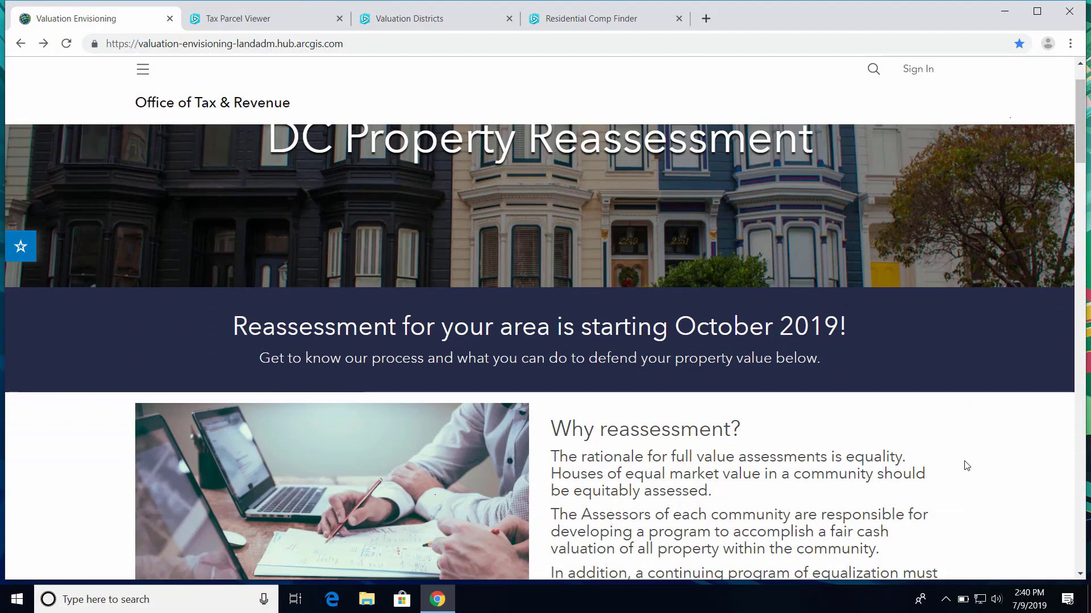
scroll(967, 466, "down", 8)
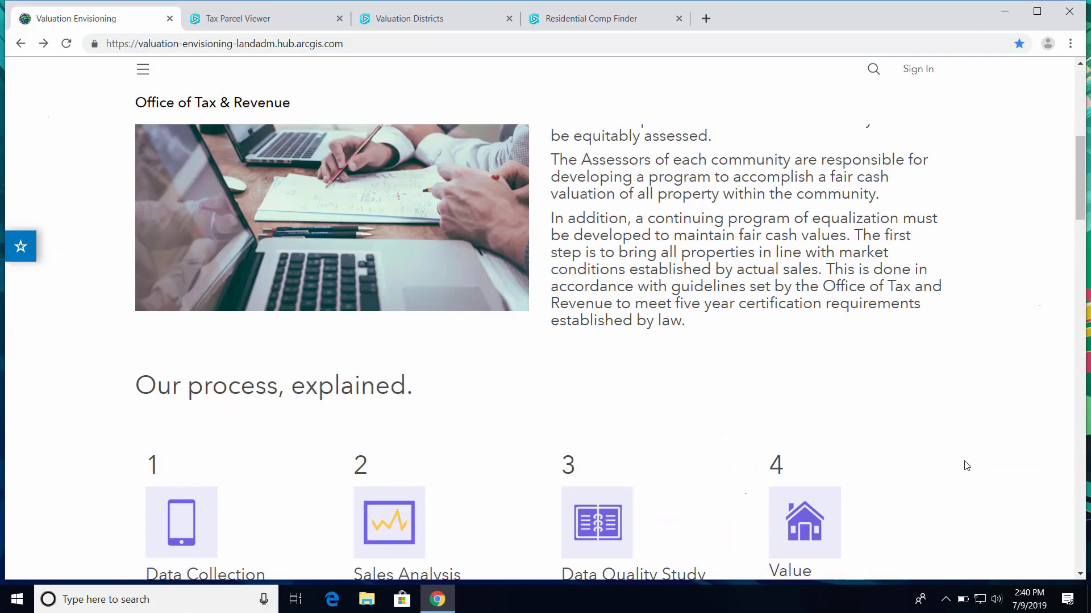
scroll(976, 457, "down", 10)
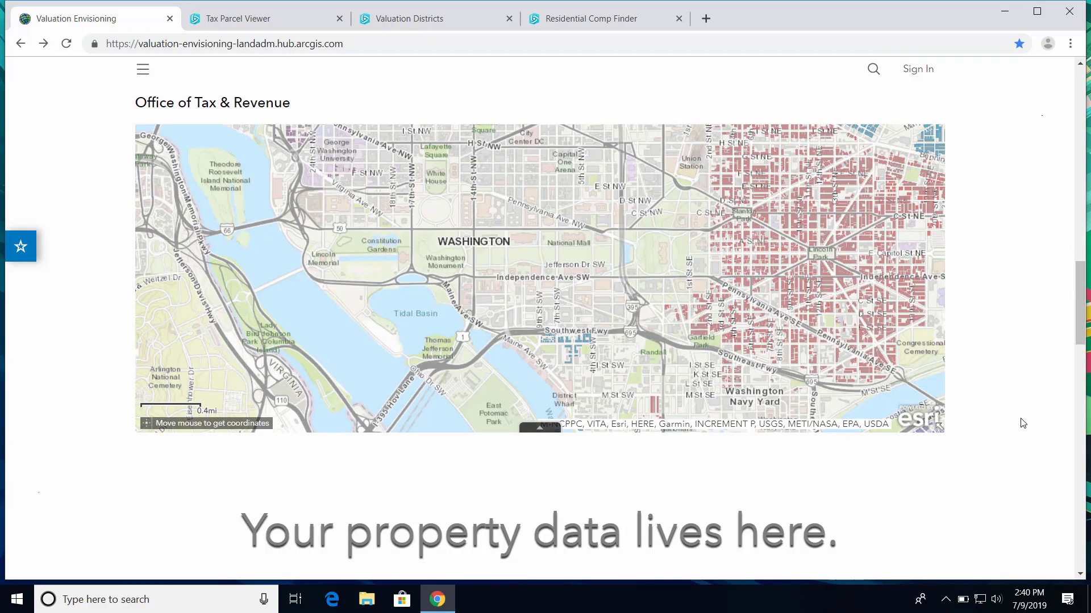
scroll(1023, 424, "down", 6)
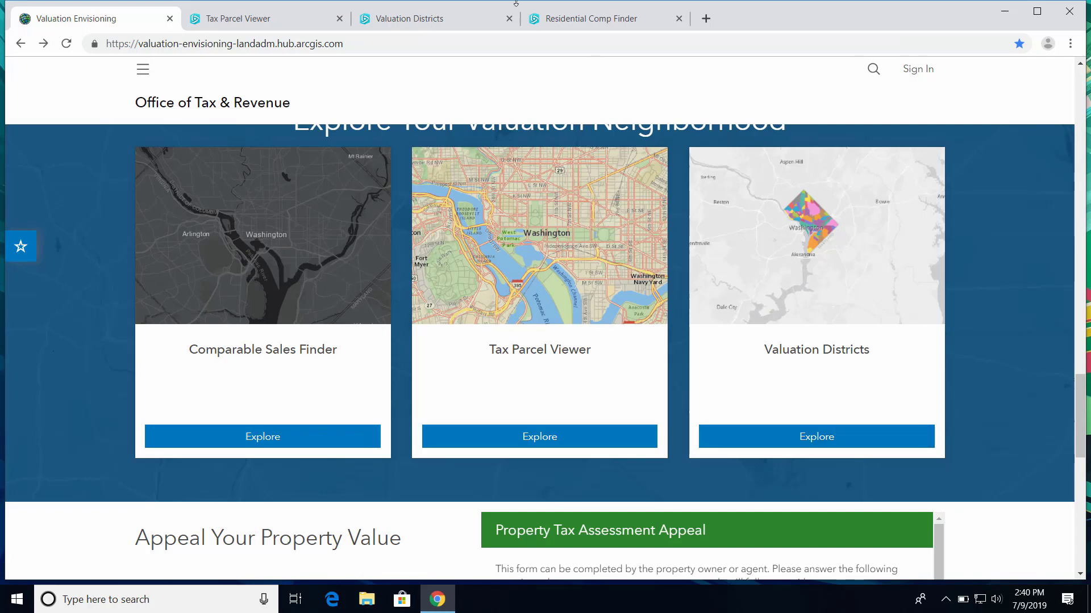
In Valuation Districts, locate the Kentucky Ave SE address within district 39, then return to the hub
left_click(427, 19)
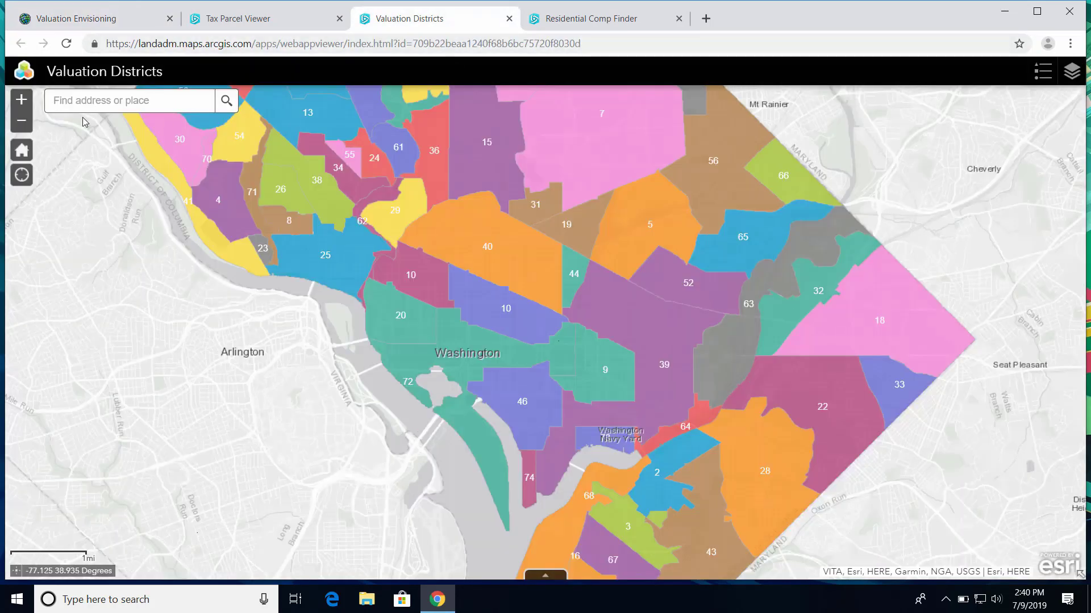
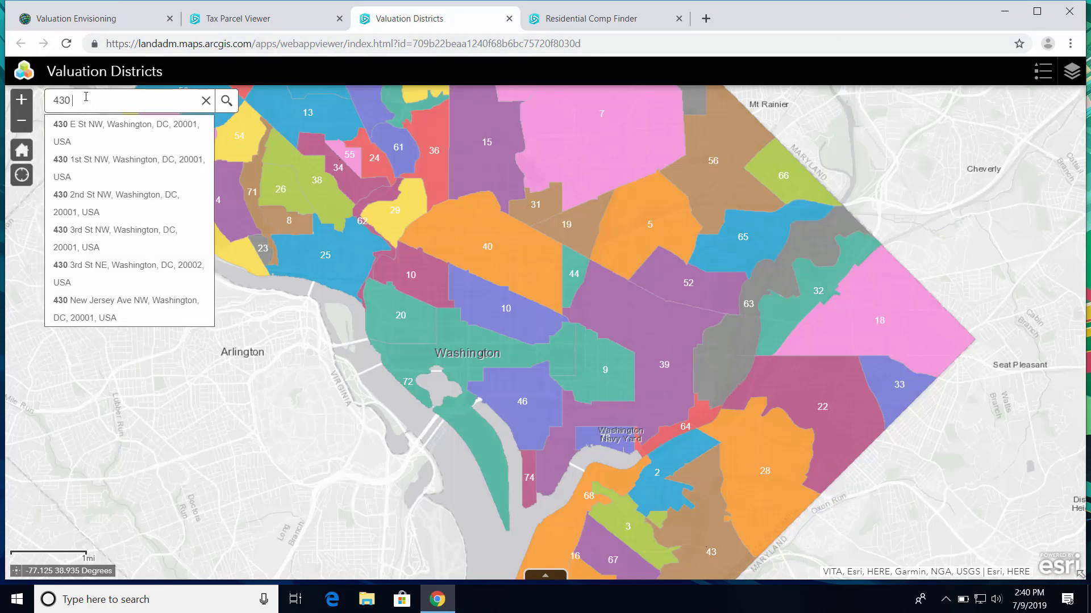
left_click(66, 124)
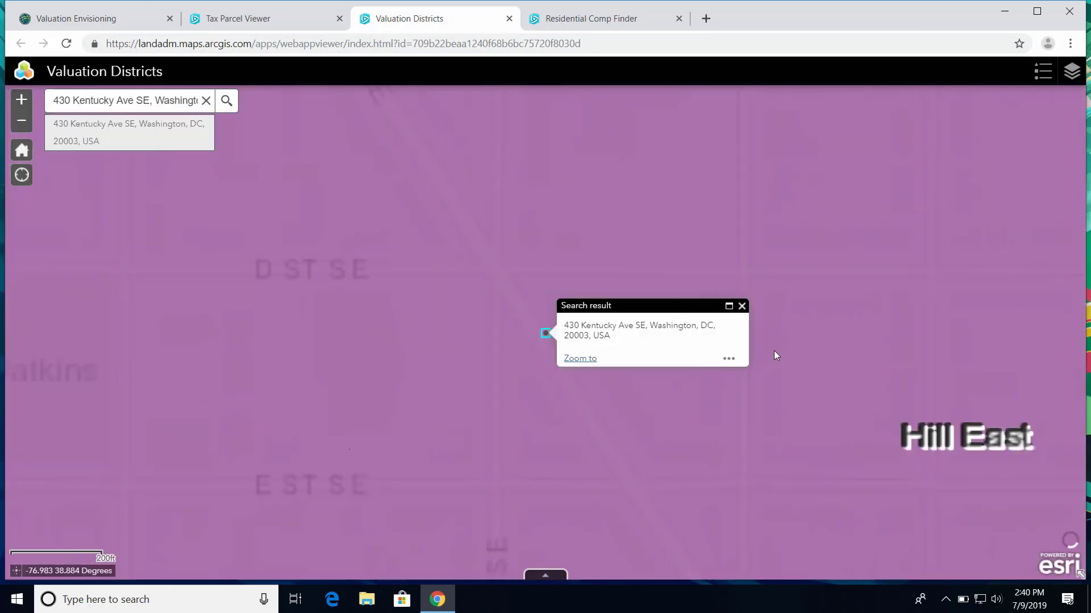
left_click(741, 306)
scroll(746, 312, "down", 4)
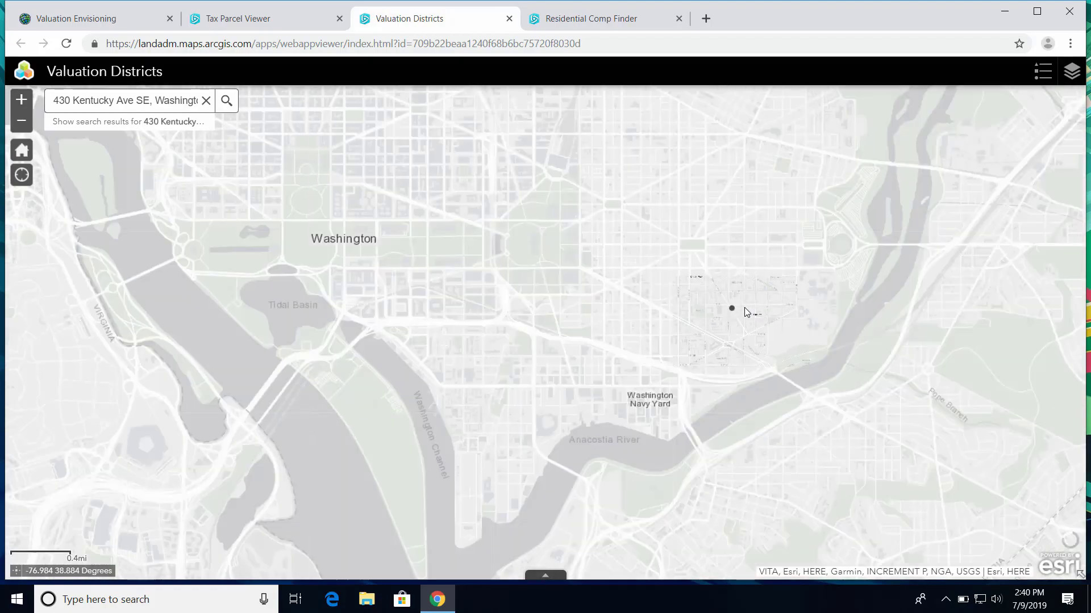
scroll(745, 308, "down", 1)
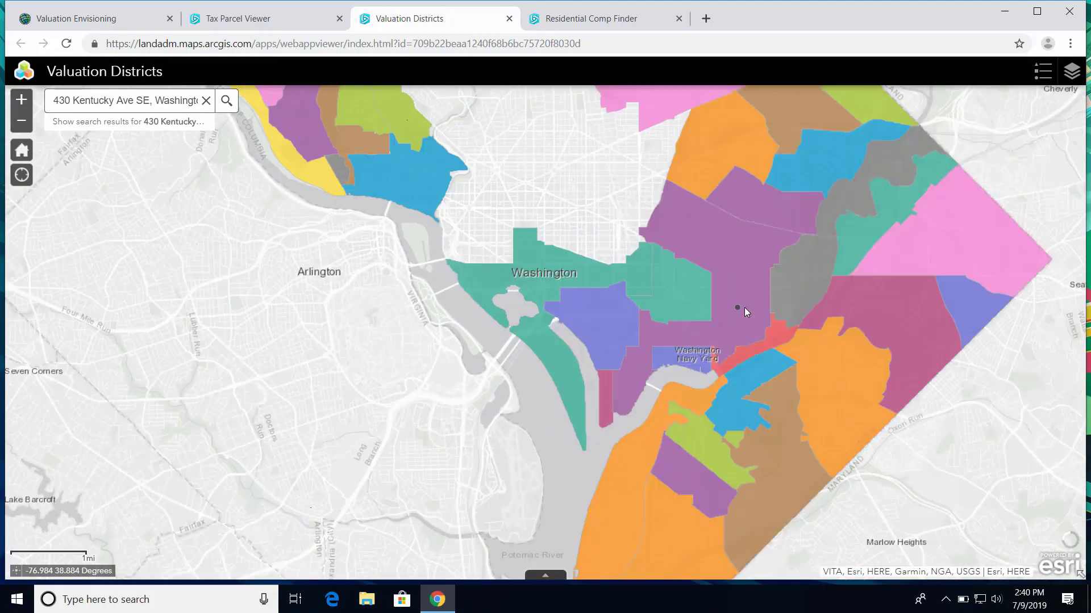
left_click(76, 21)
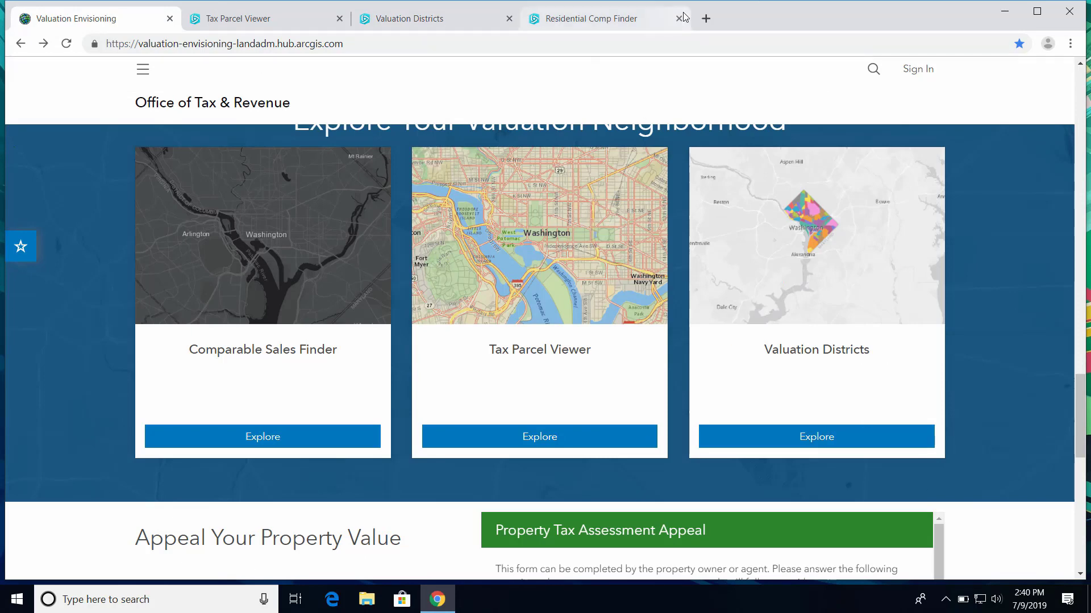
left_click(605, 25)
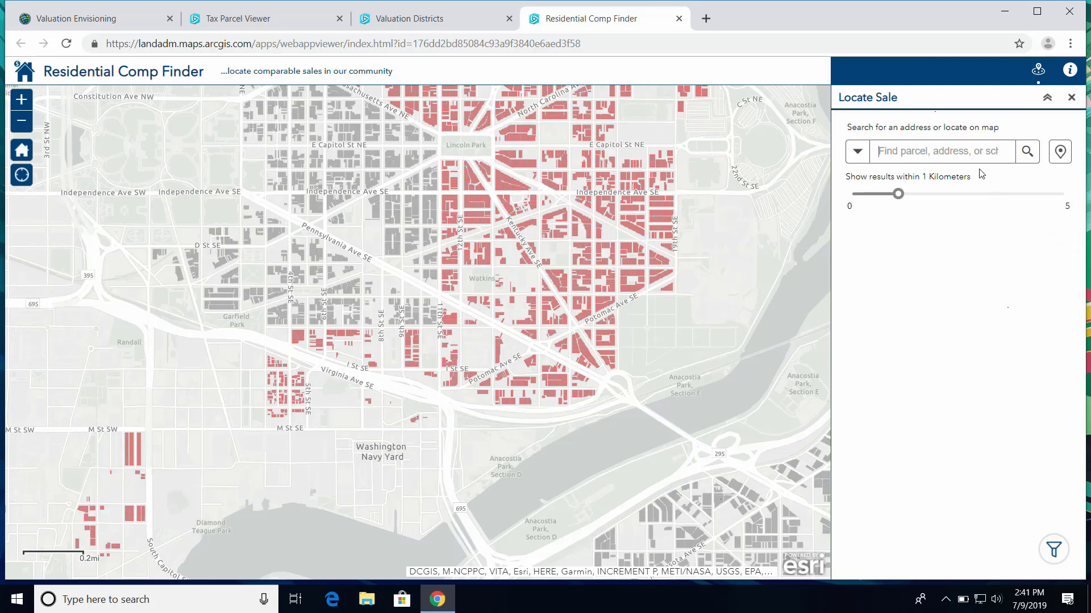
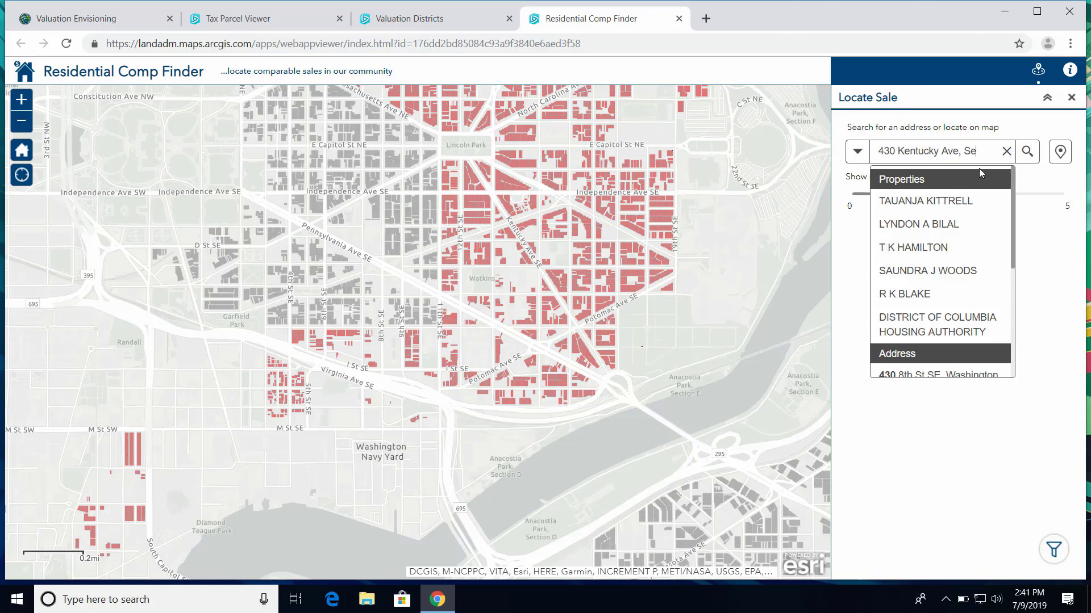
key("Return")
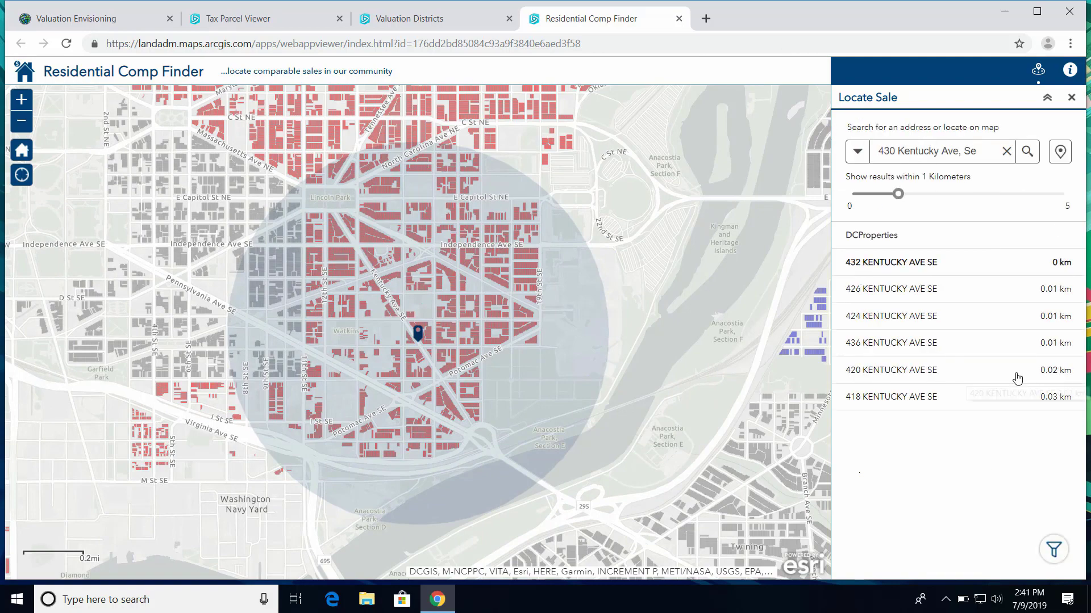
left_click(945, 291)
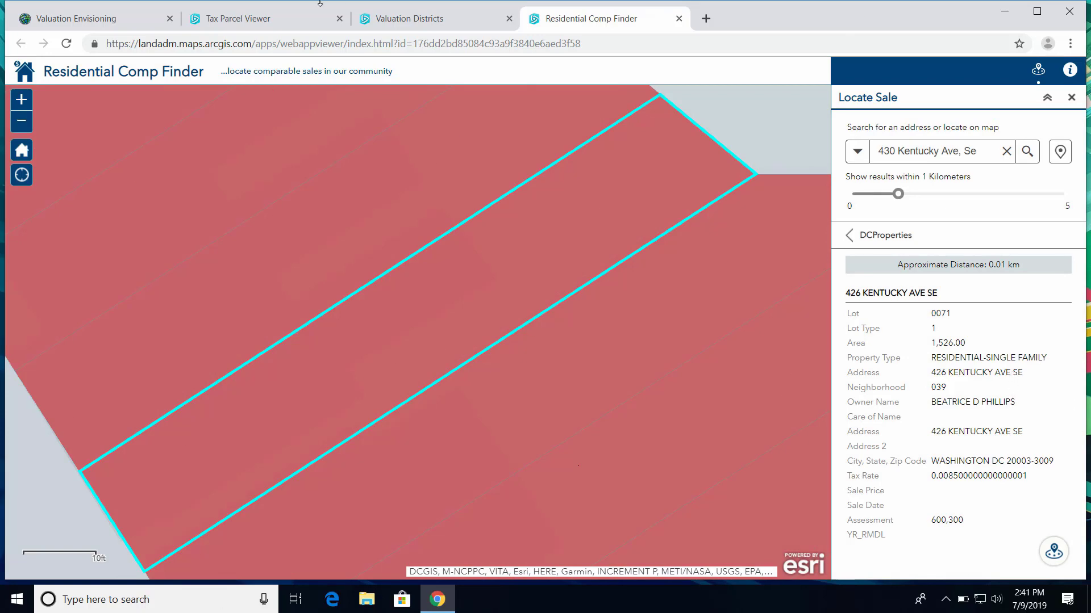
Return to the Valuation Envisioning page and bring the Property Tax Assessment Appeal form into view
left_click(110, 26)
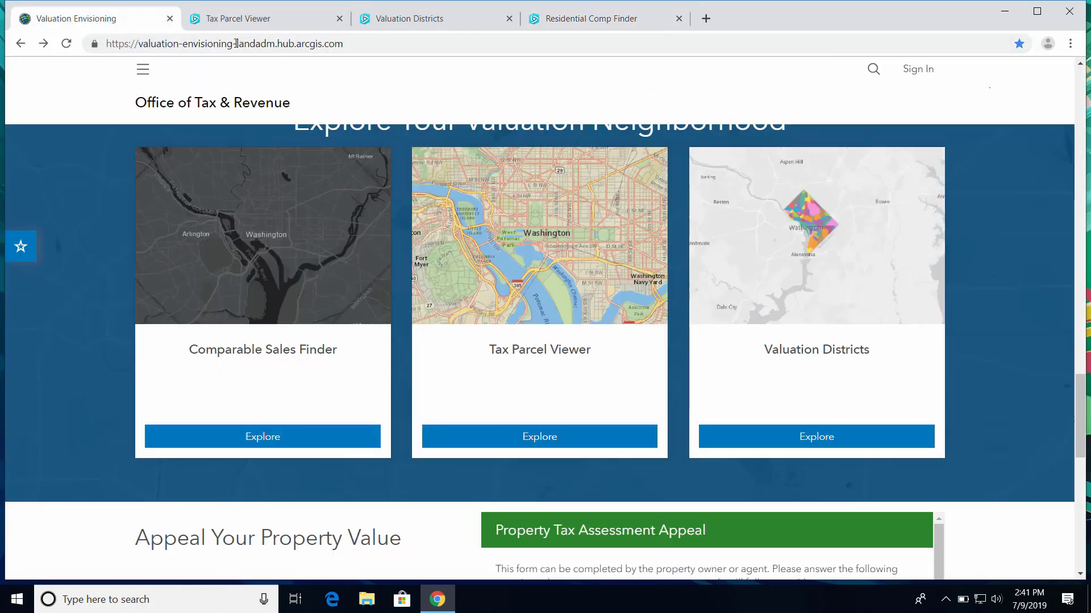
scroll(991, 330, "up", 5)
scroll(994, 335, "up", 1)
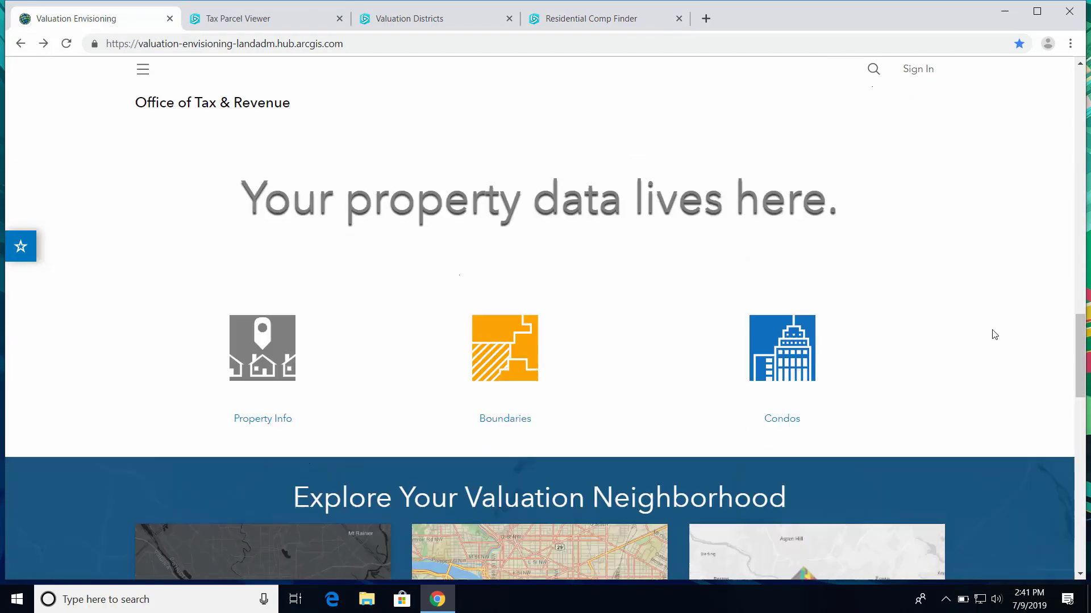
scroll(994, 330, "down", 10)
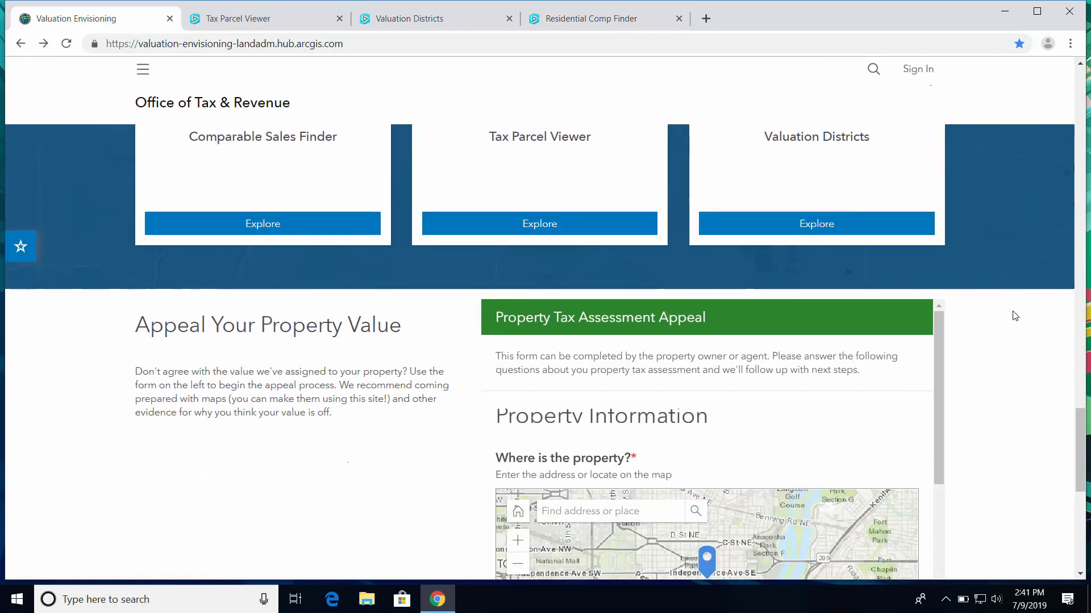
scroll(1006, 328, "down", 2)
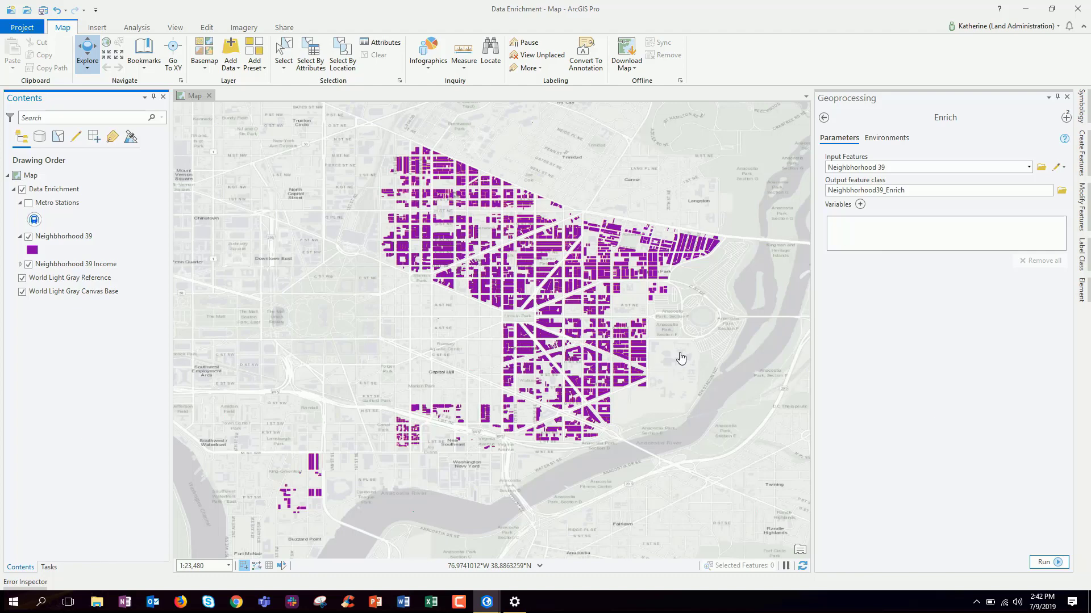
Add 2019 Per Capita Income as the Enrich variable and hide the purple Neighborhood 39 layer
scroll(681, 358, "up", 2)
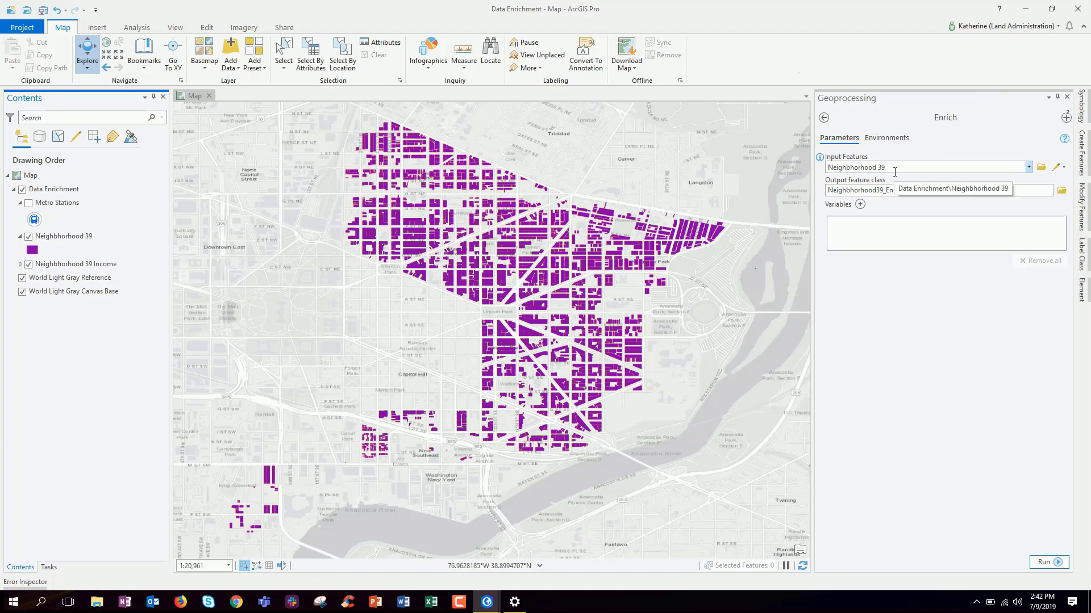
left_click(861, 206)
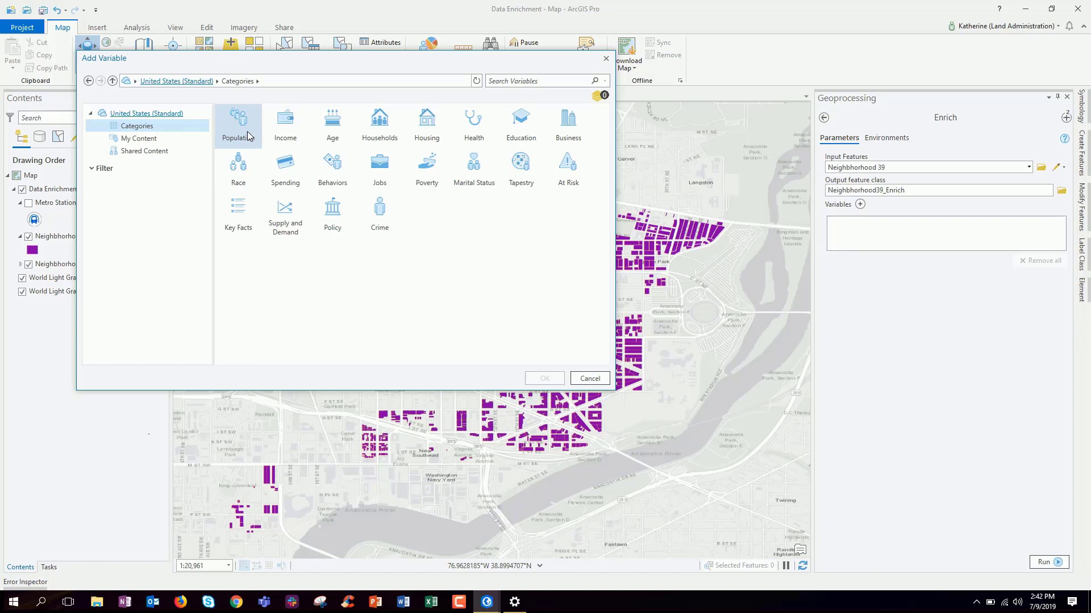
double_click(289, 136)
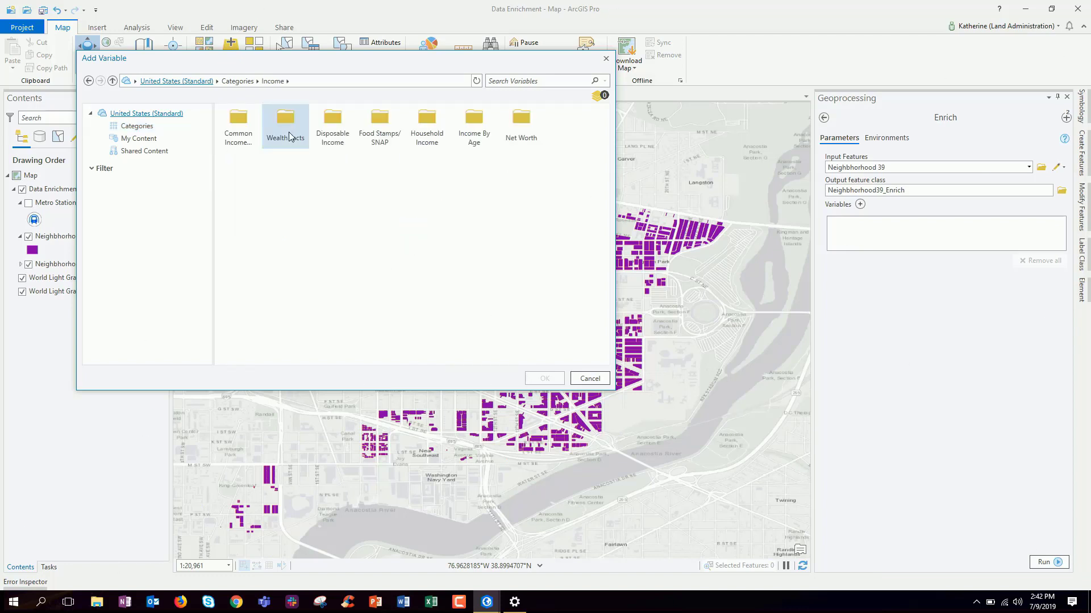
left_click(225, 135)
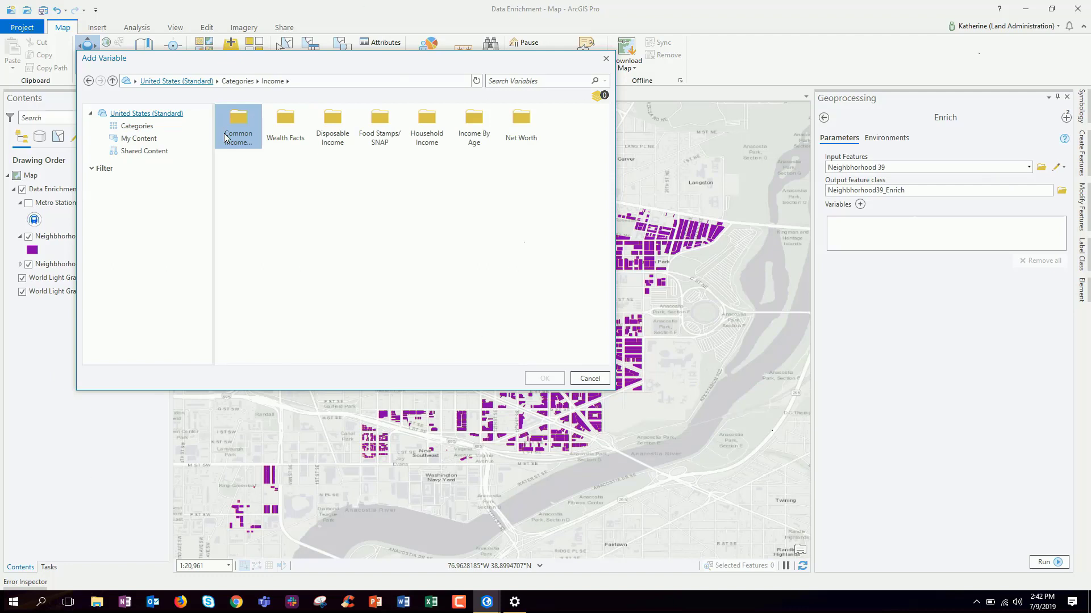
double_click(242, 121)
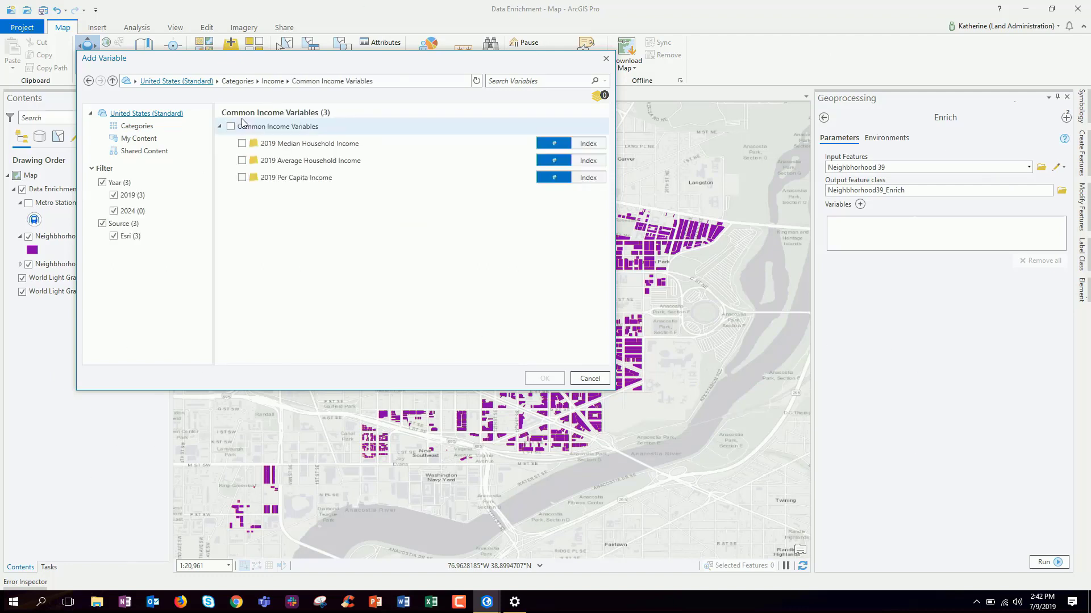
left_click(242, 177)
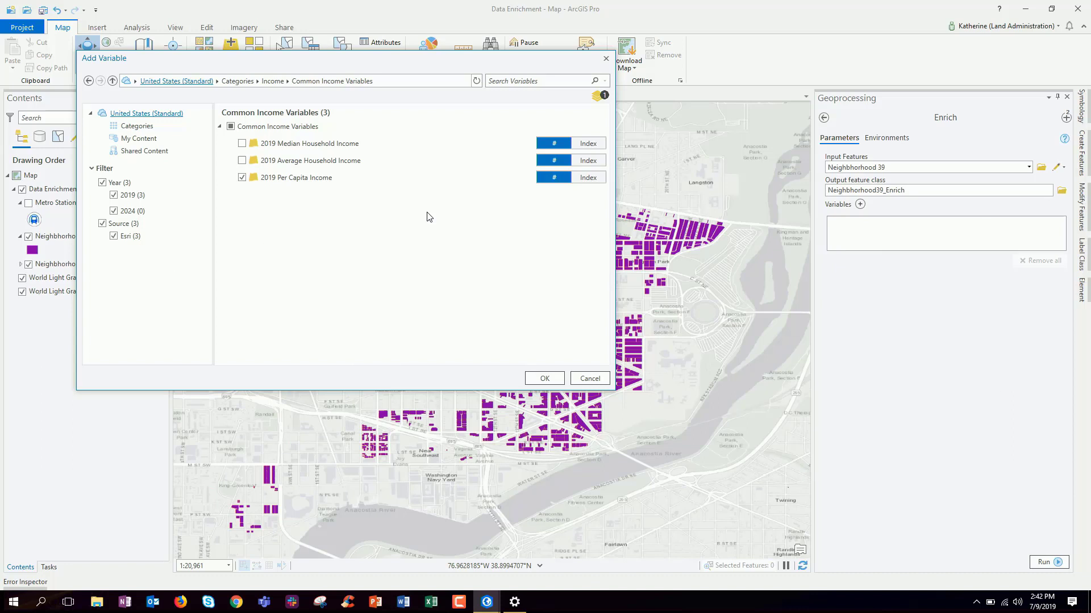
left_click(545, 378)
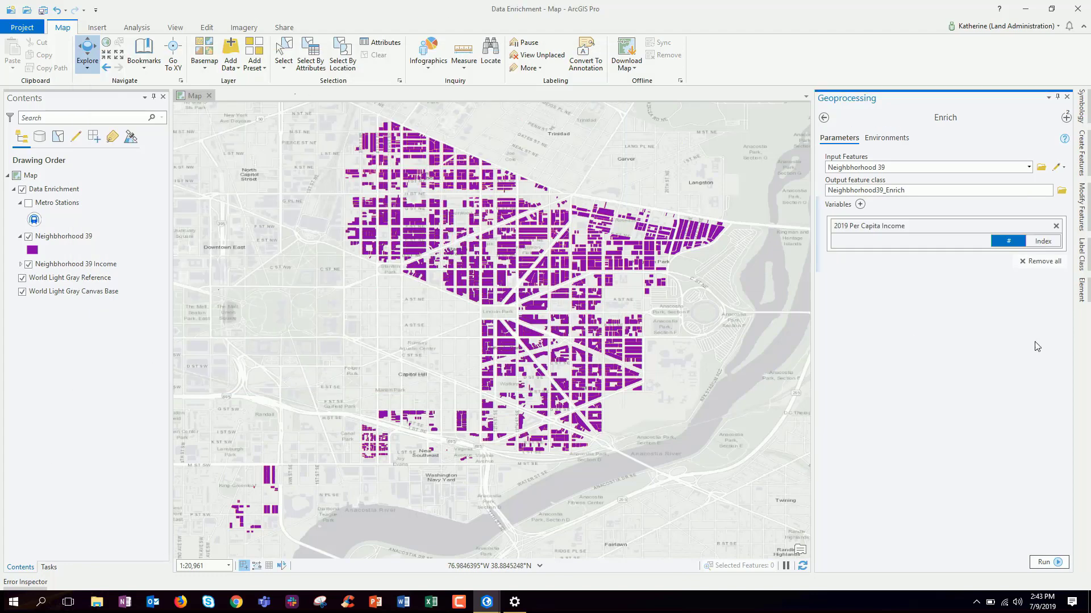
left_click(29, 236)
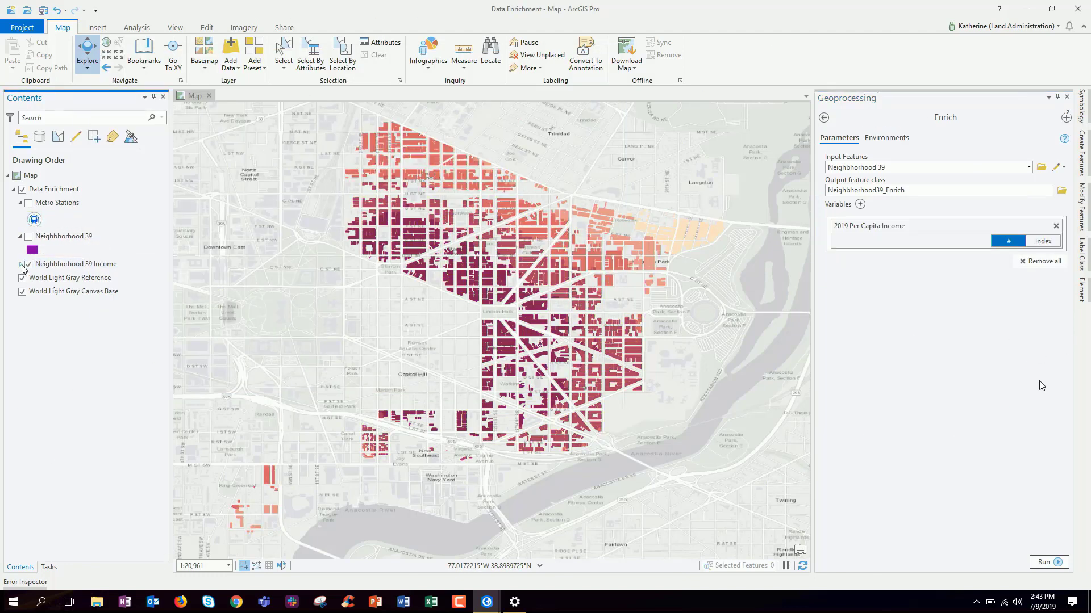
Expand the income legend, switch to the Near tool, and display the Metro Stations layer
left_click(21, 264)
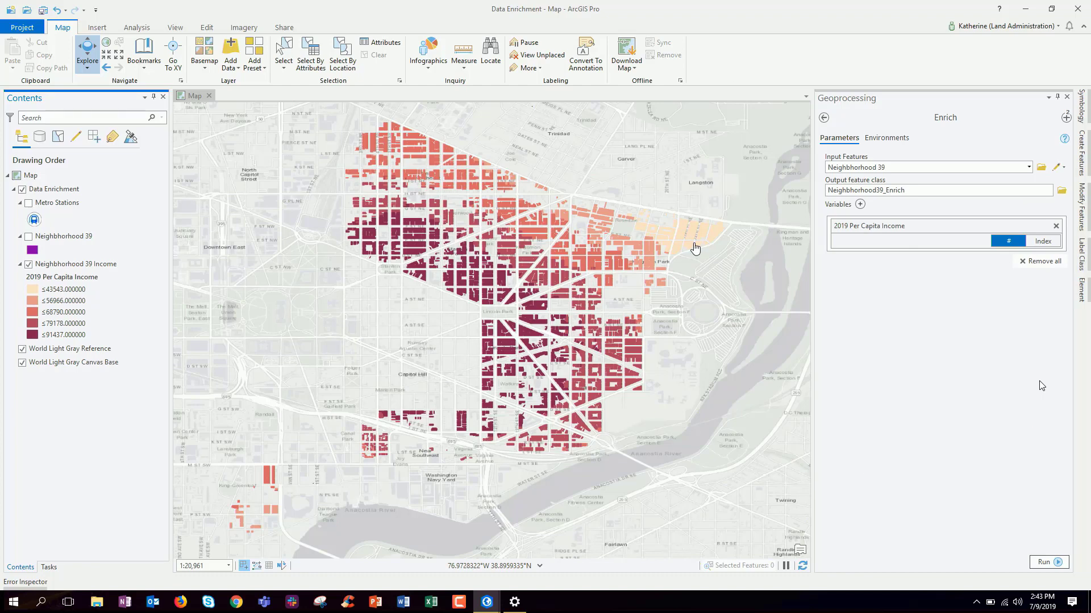
left_click(1065, 118)
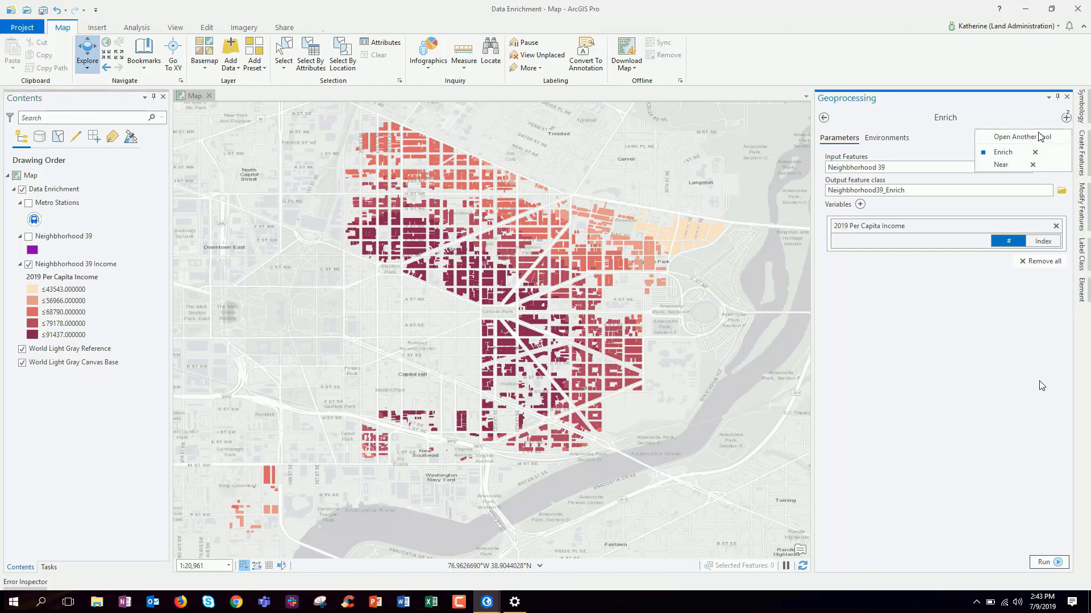
left_click(1012, 166)
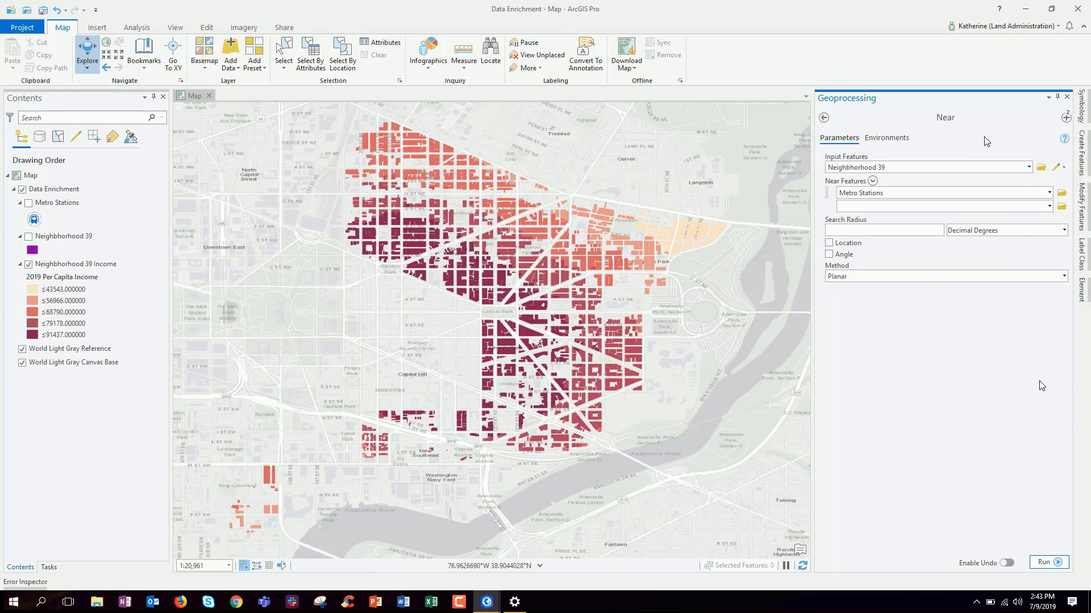
mouse_move(1064, 146)
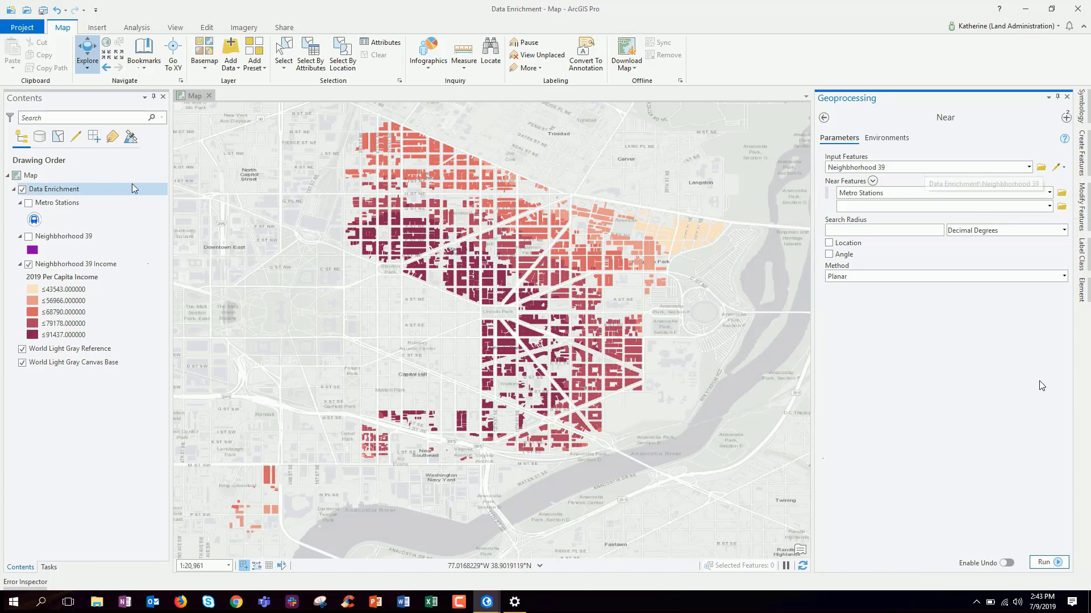
left_click(29, 203)
left_click(29, 204)
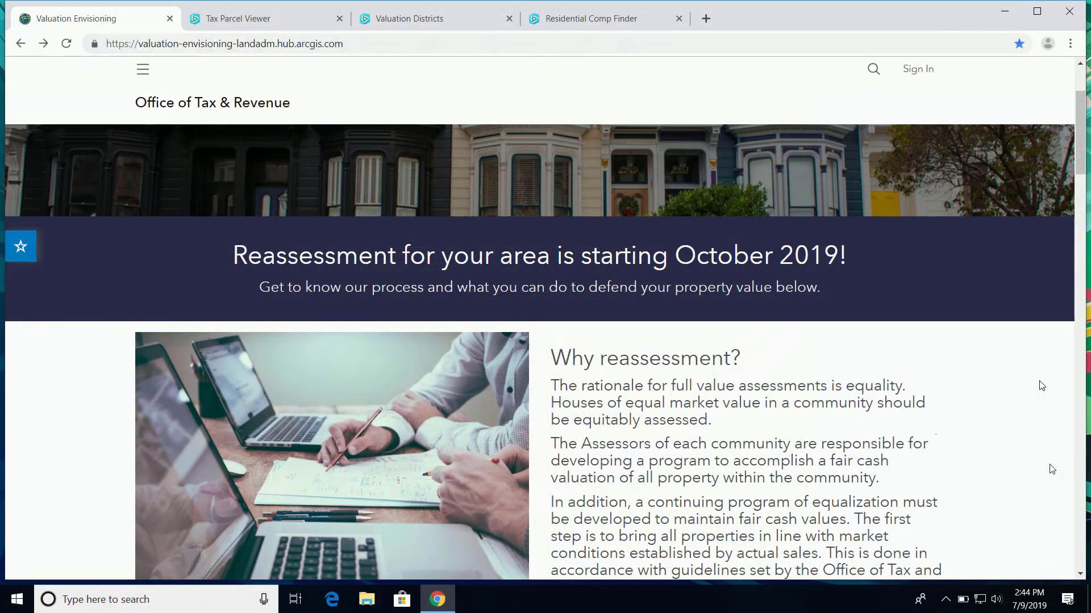
Browse the Property Tax Assessment Appeal form down to its Submit step
scroll(1052, 469, "down", 7)
scroll(1051, 470, "down", 12)
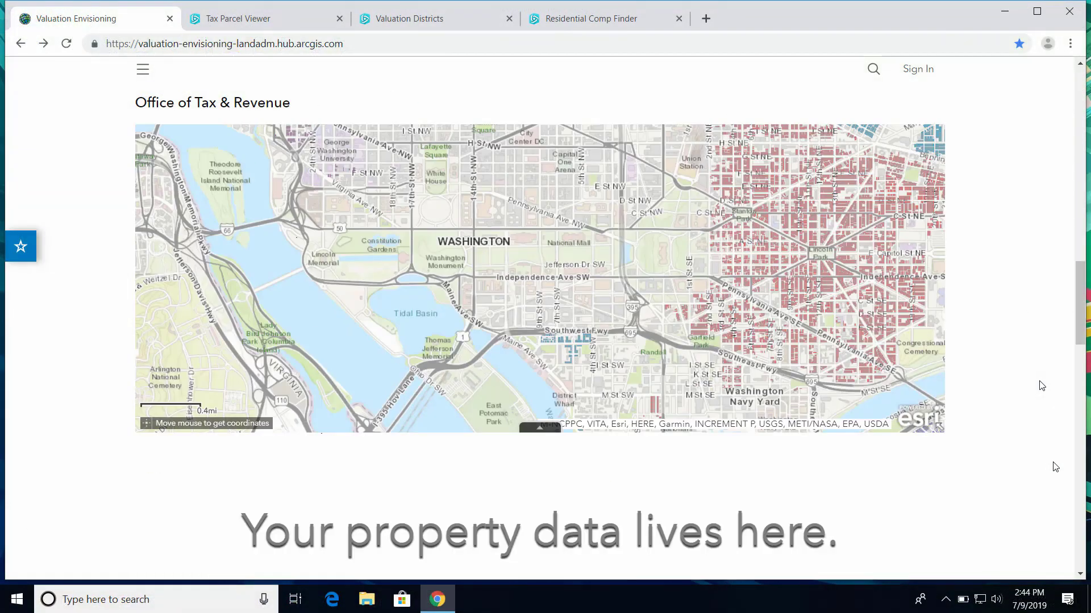
scroll(1055, 467, "down", 12)
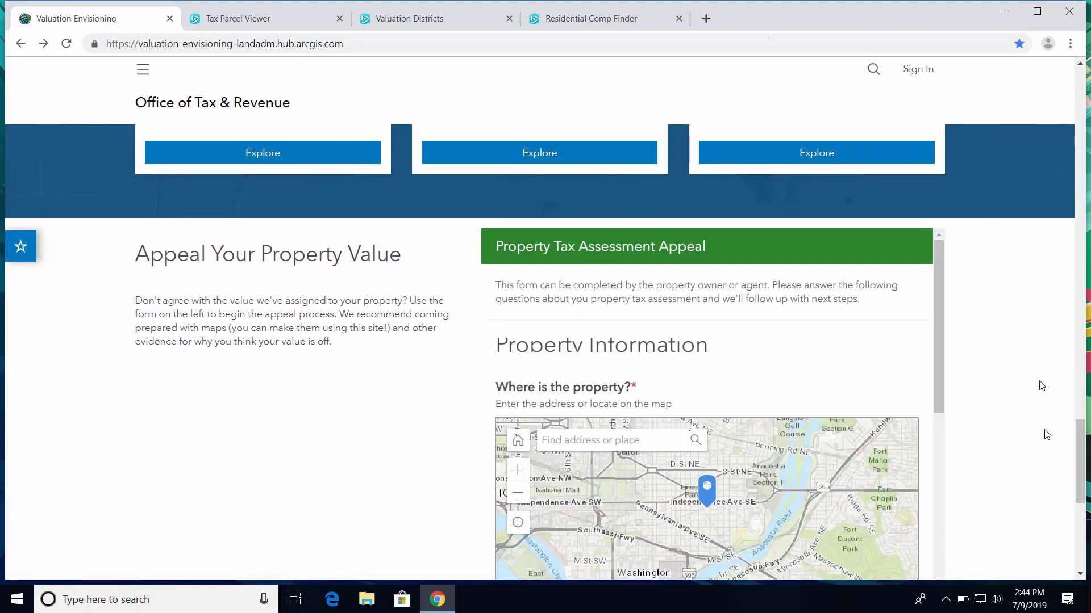
scroll(1042, 386, "down", 3)
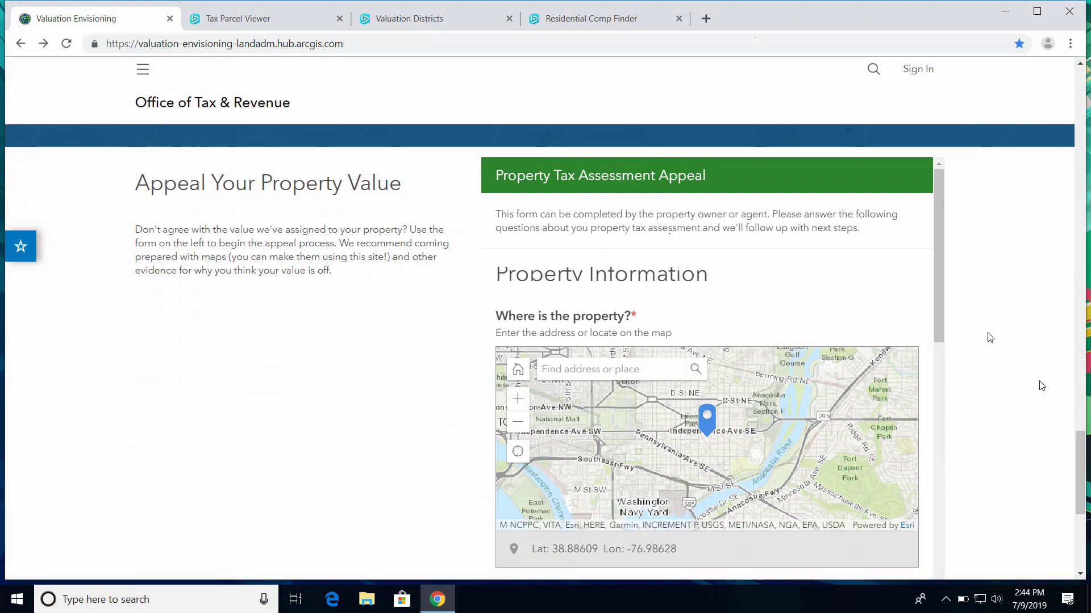
scroll(989, 338, "up", 1)
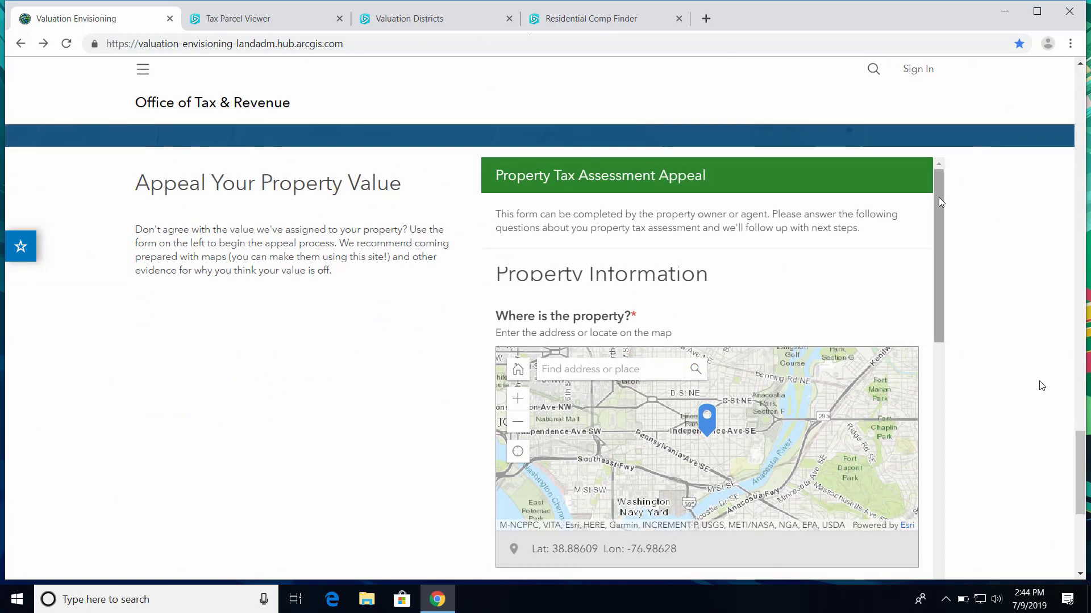
left_click_drag(940, 201, 945, 251)
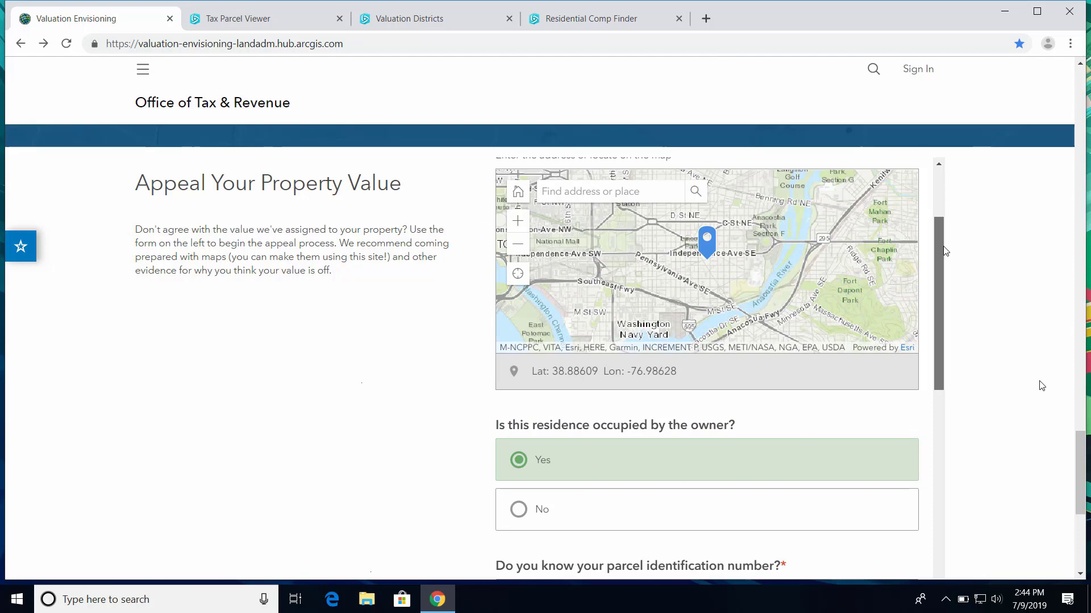
left_click_drag(945, 251, 978, 495)
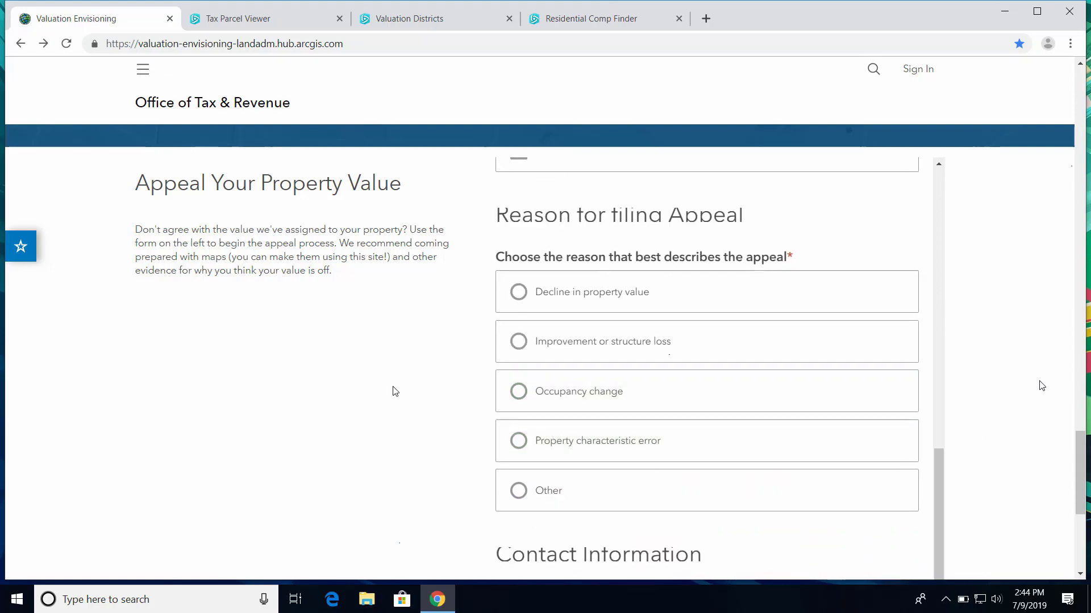
scroll(385, 390, "down", 3)
scroll(391, 390, "down", 3)
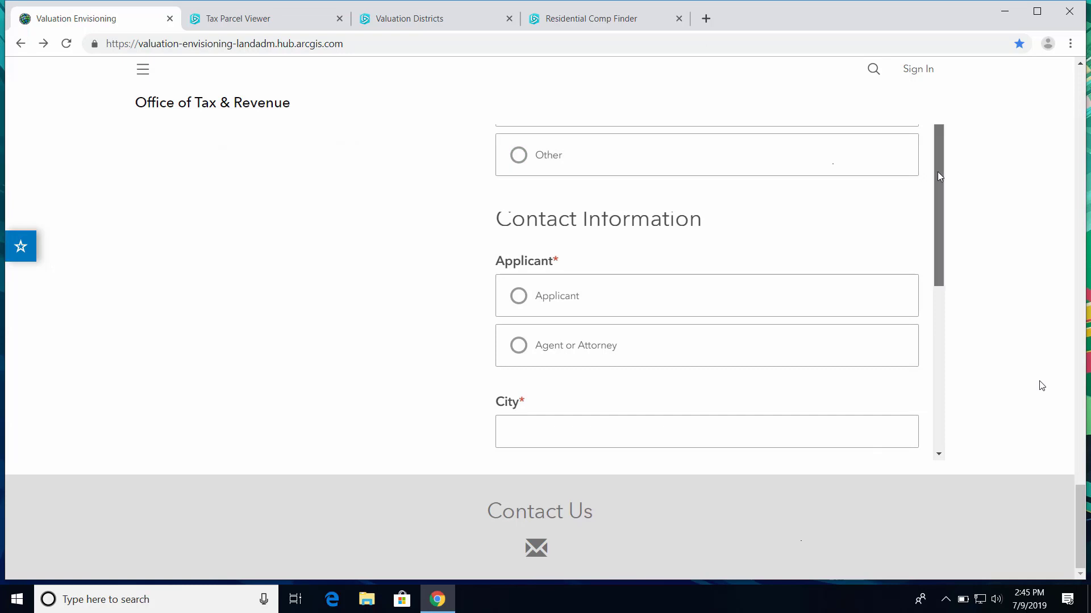
mouse_move(938, 180)
left_mouse_down()
mouse_move(928, 353)
mouse_move(969, 223)
mouse_move(972, 107)
left_mouse_up()
scroll(988, 358, "up", 10)
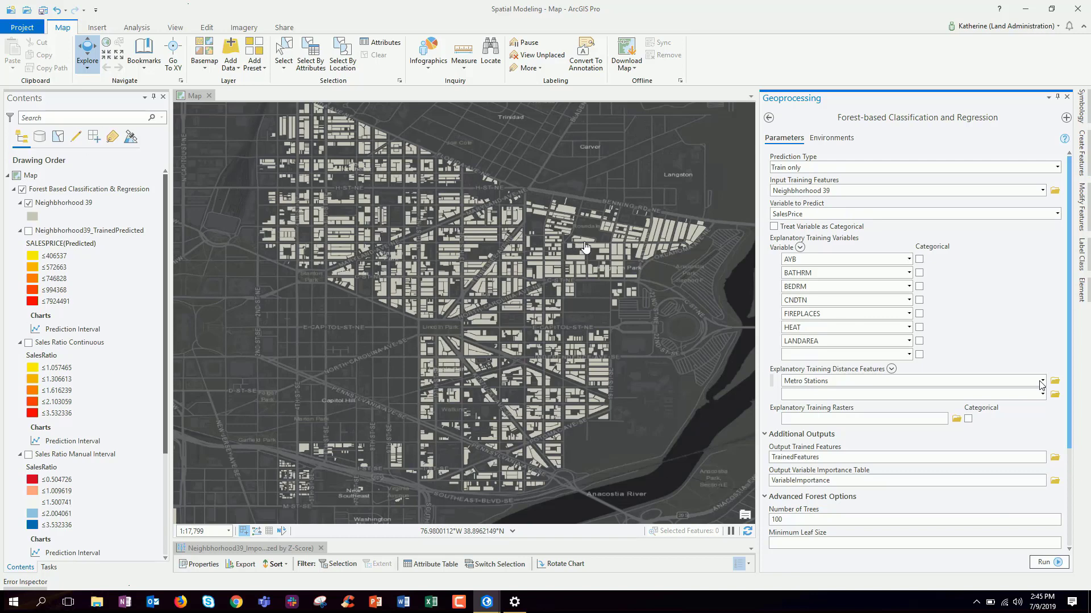
Narrow the Geoprocessing pane and enlarge the Variable Importance box-plot chart below the map
mouse_move(1064, 140)
scroll(1072, 355, "down", 5)
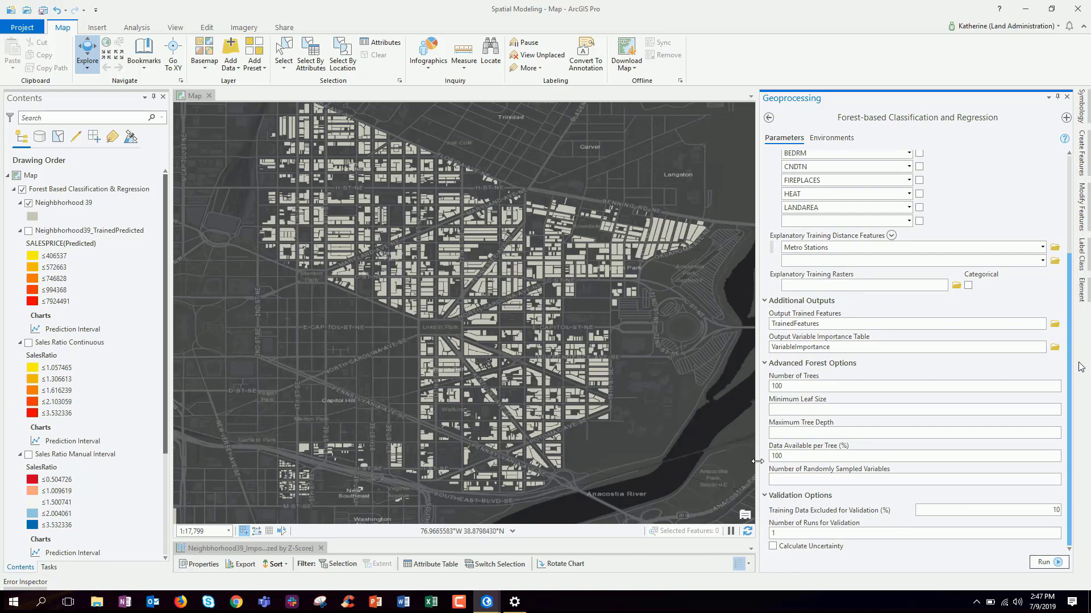
left_click_drag(760, 489, 905, 491)
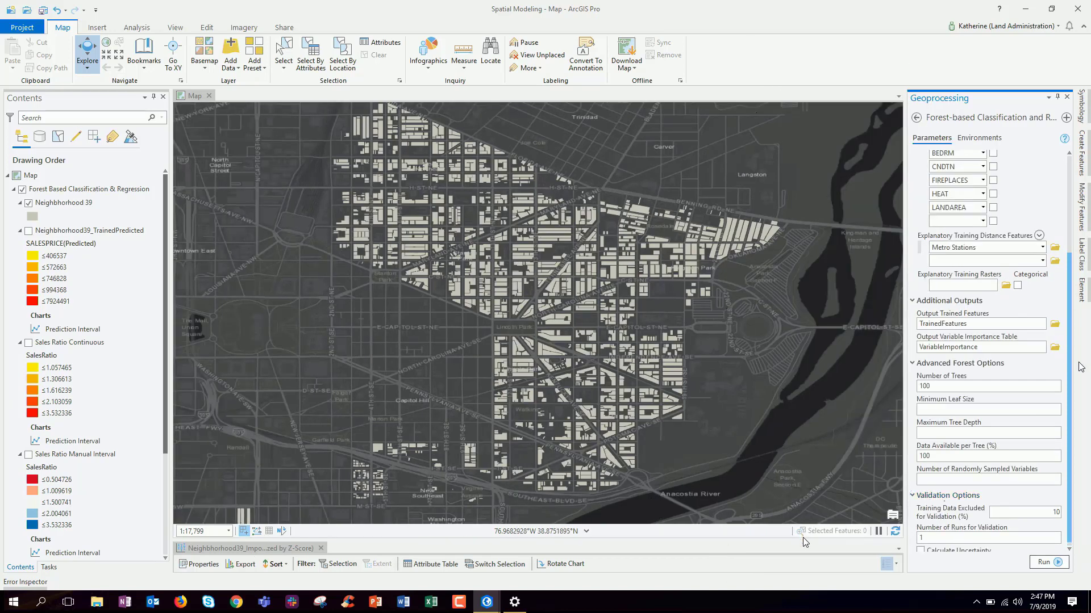
left_click_drag(805, 542, 805, 274)
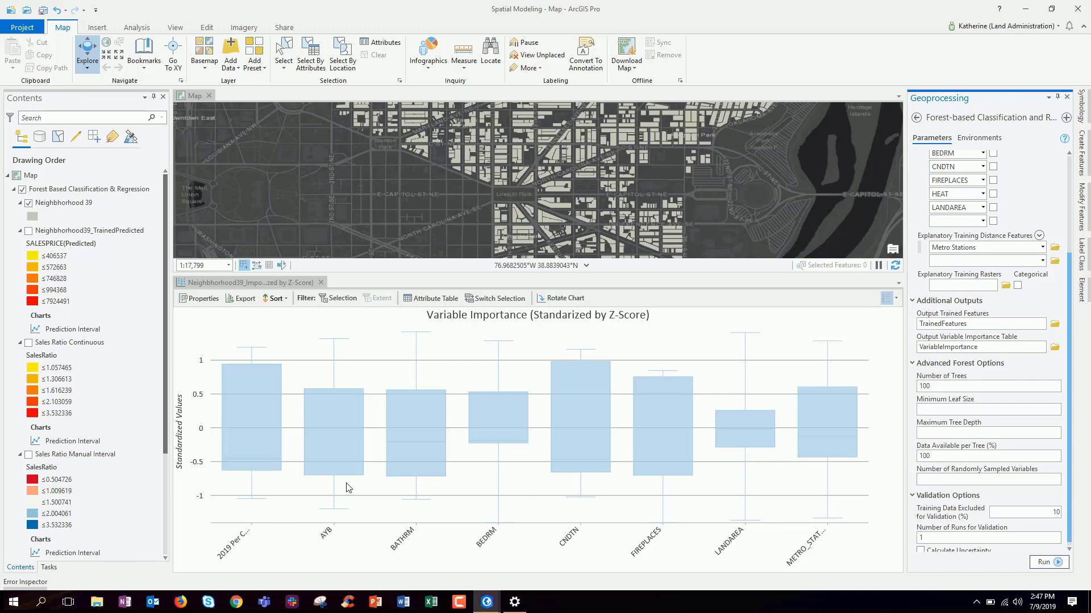
Collapse the chart, show Neighborhood39_TrainedPredicted, and hide the plain Neighborhood 39 layer
mouse_move(324, 445)
mouse_move(261, 459)
left_click_drag(446, 274, 446, 550)
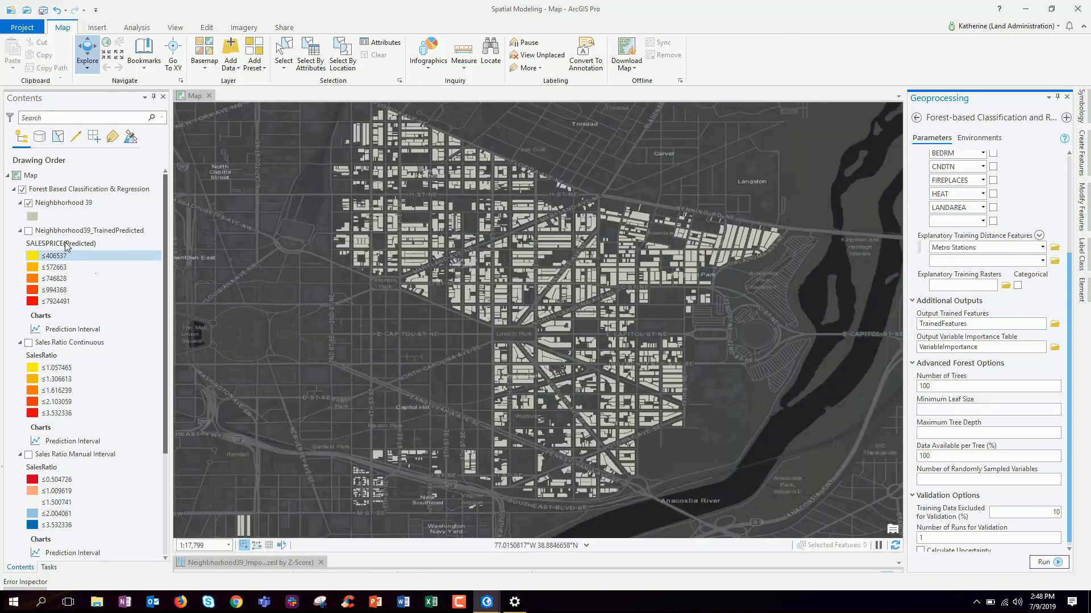
left_click(28, 231)
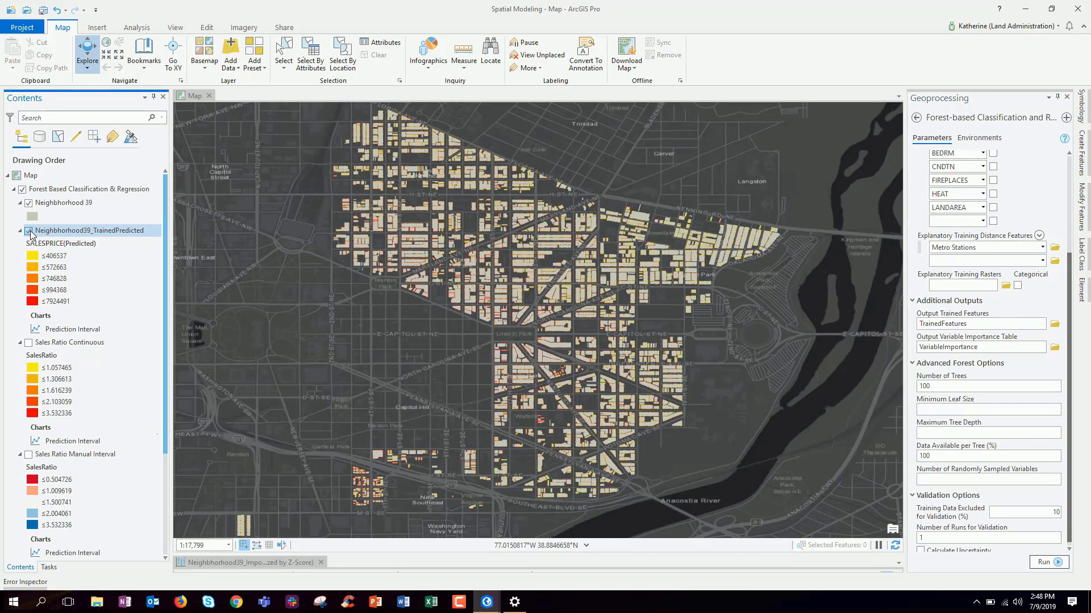
left_click(31, 207)
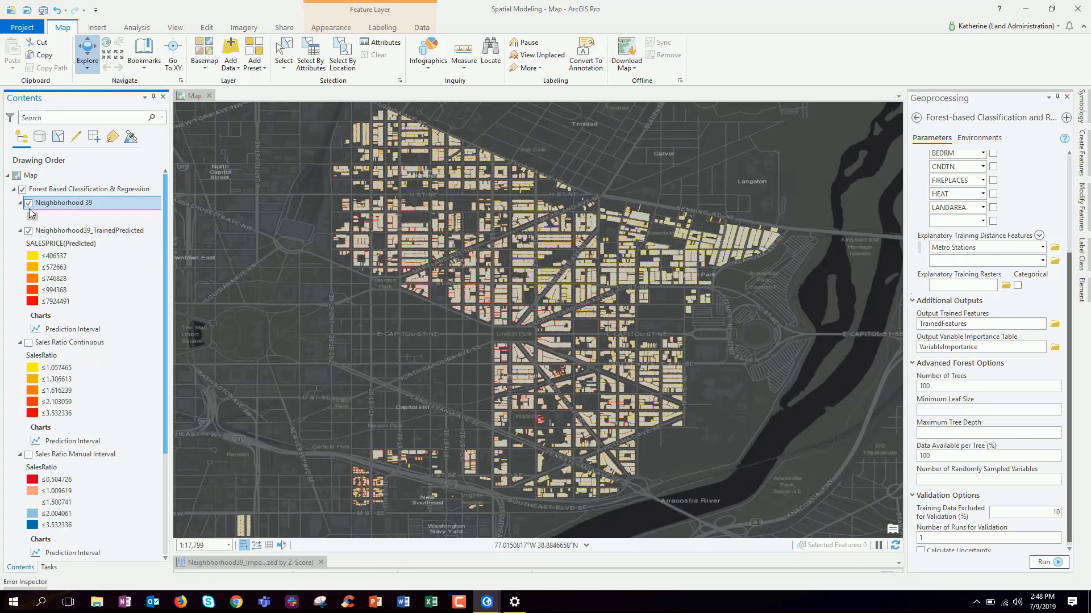
left_click(29, 204)
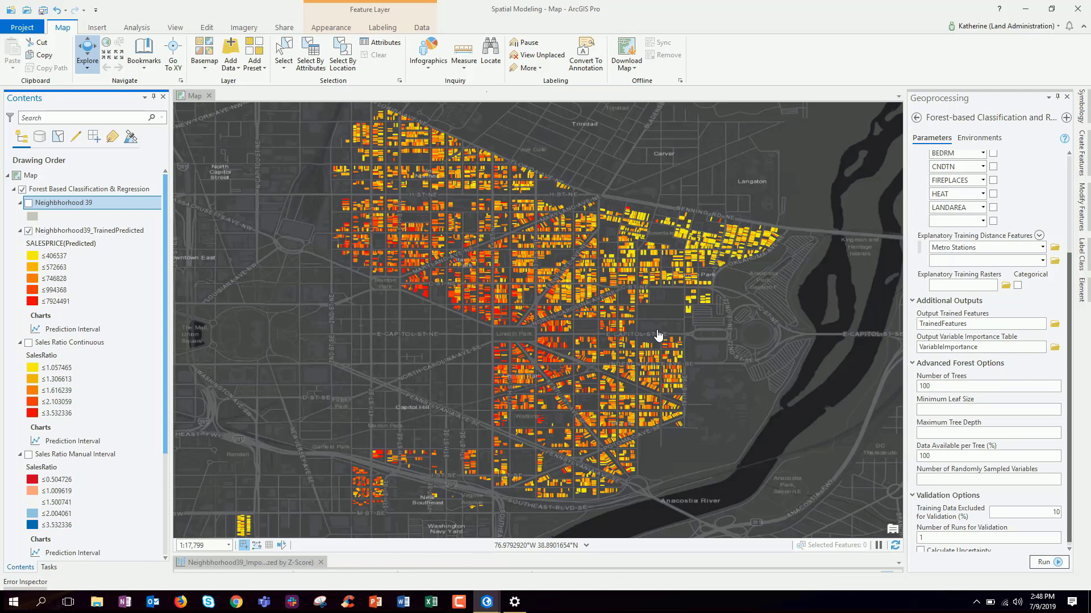
Switch to Sales Ratio Continuous, toggling Neighborhood39_TrainedPredicted on and off to compare
left_click(28, 230)
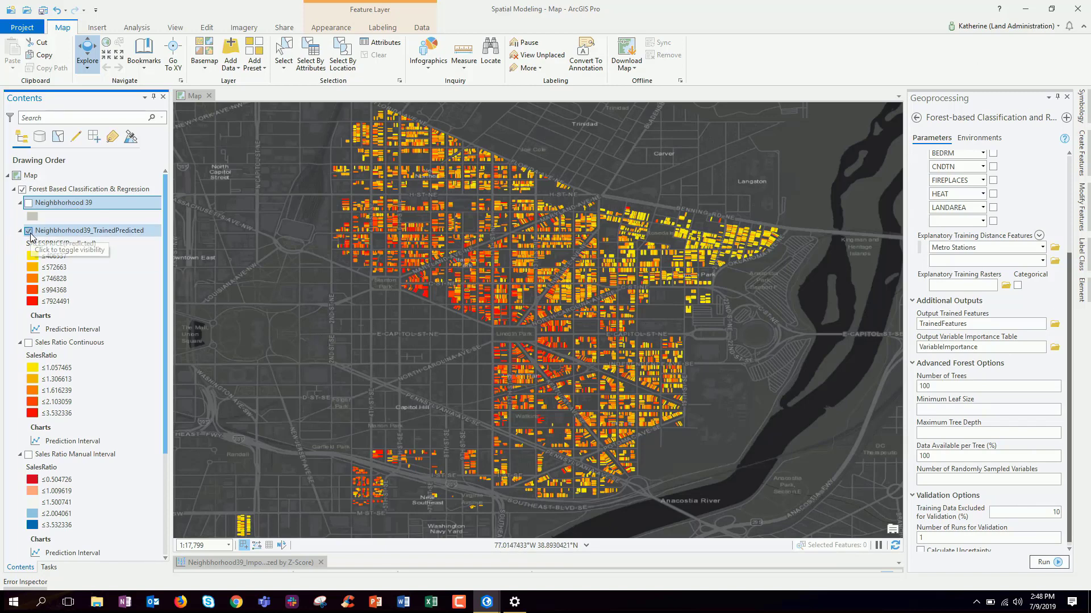
left_click(31, 345)
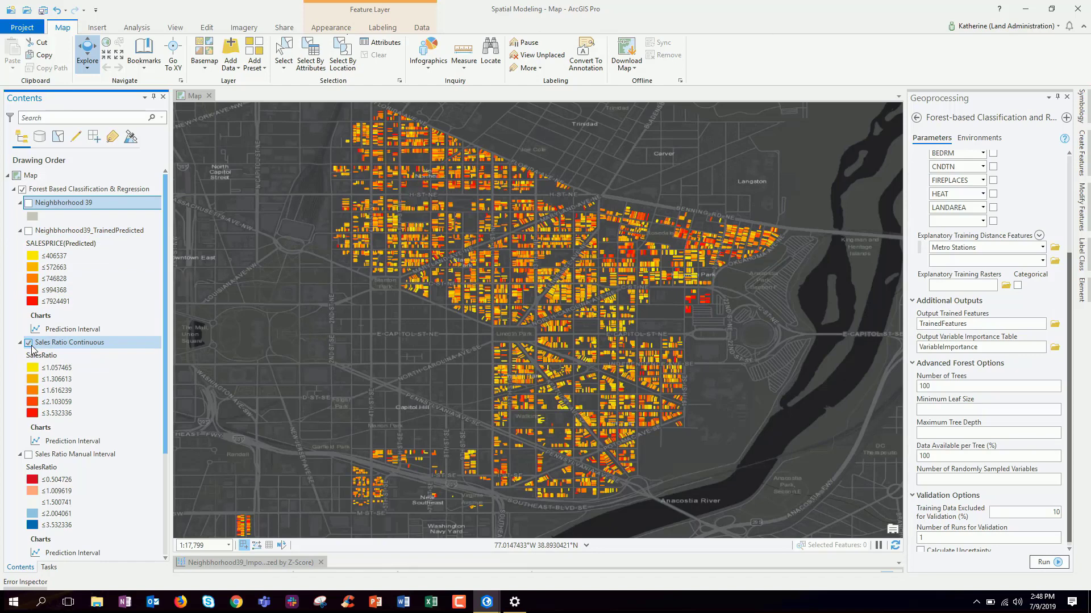
left_click(29, 231)
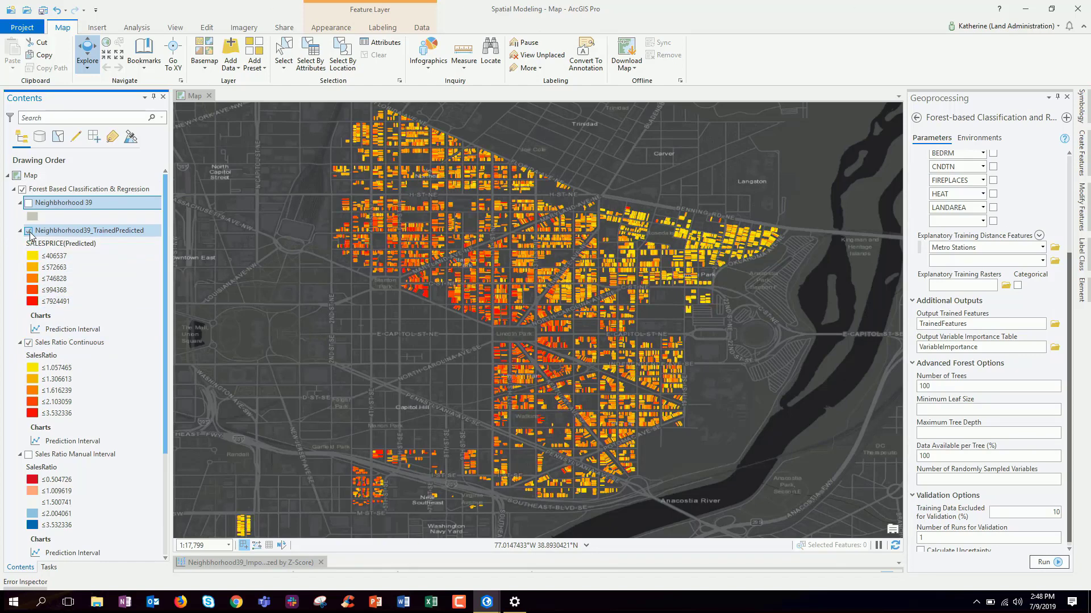
left_click(29, 230)
left_click(29, 231)
left_click(29, 231)
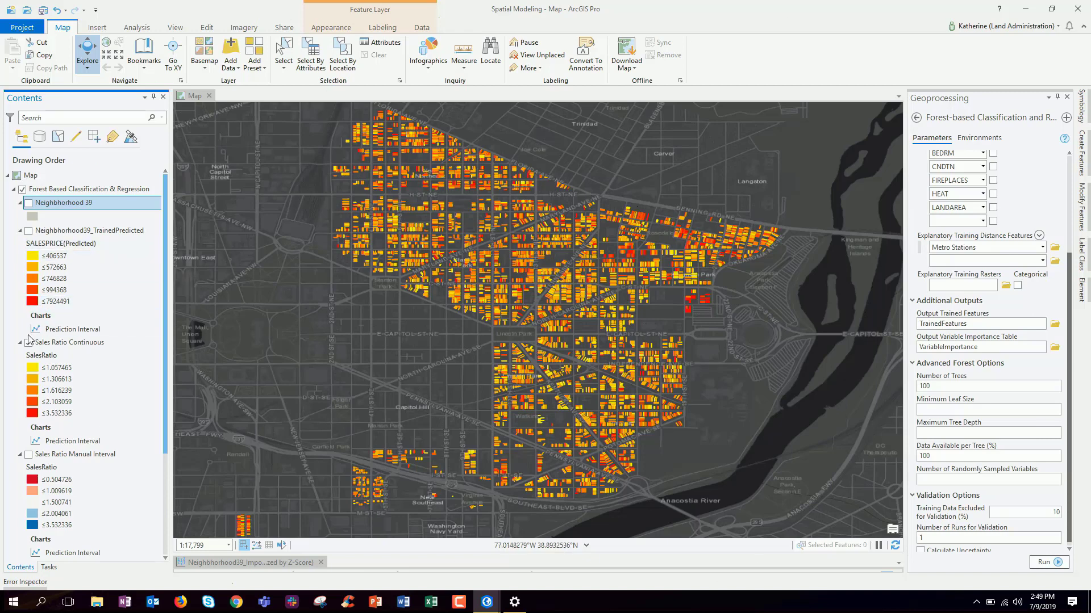
Swap Sales Ratio Continuous for Sales Ratio Manual Interval and zoom in near Kingman Park
left_click(28, 343)
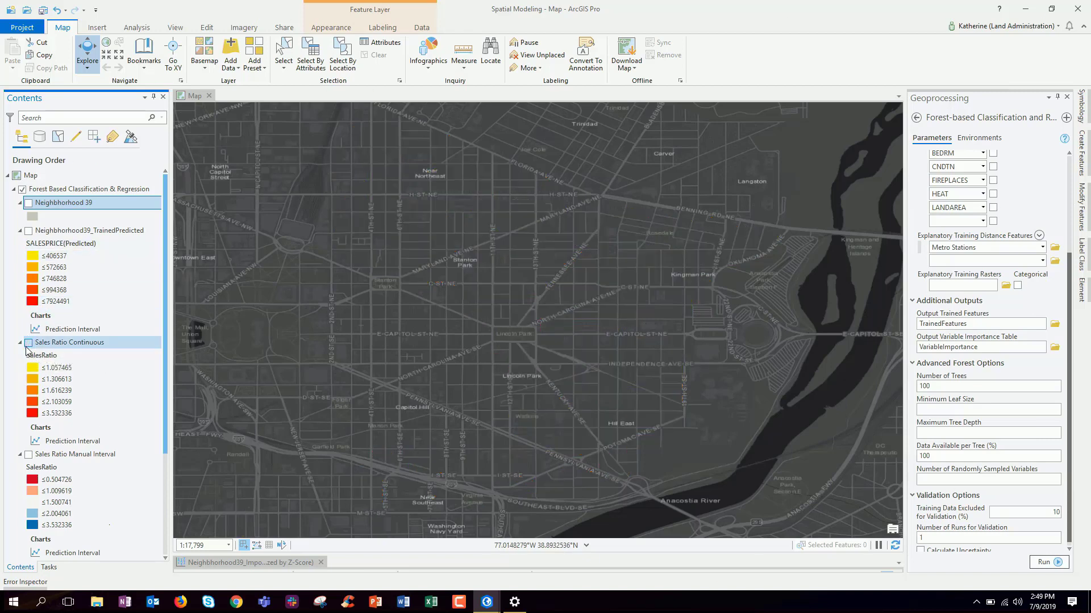
left_click(29, 456)
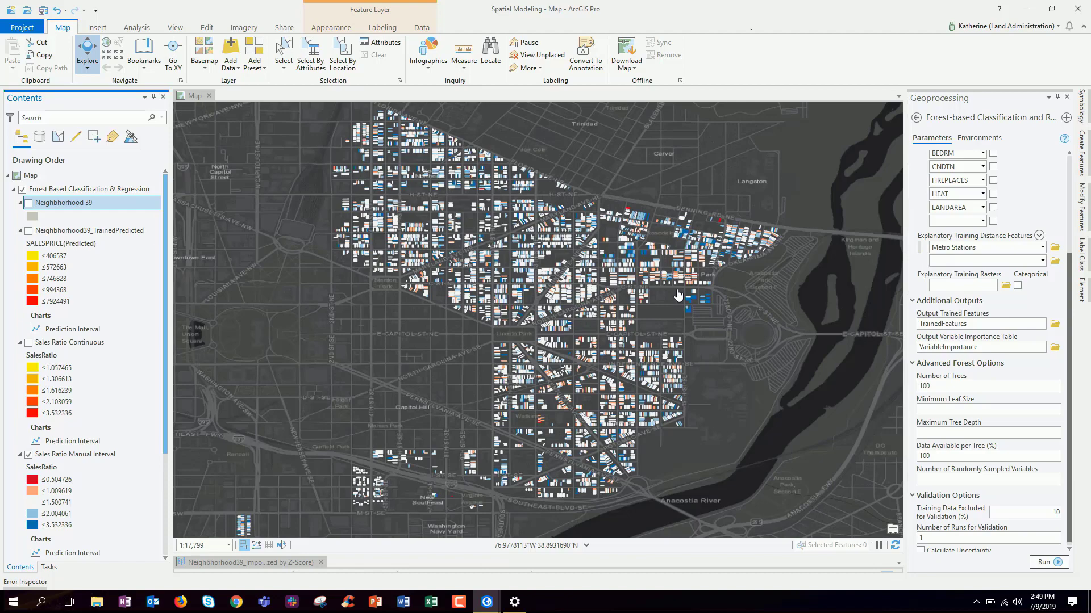
scroll(678, 295, "up", 4)
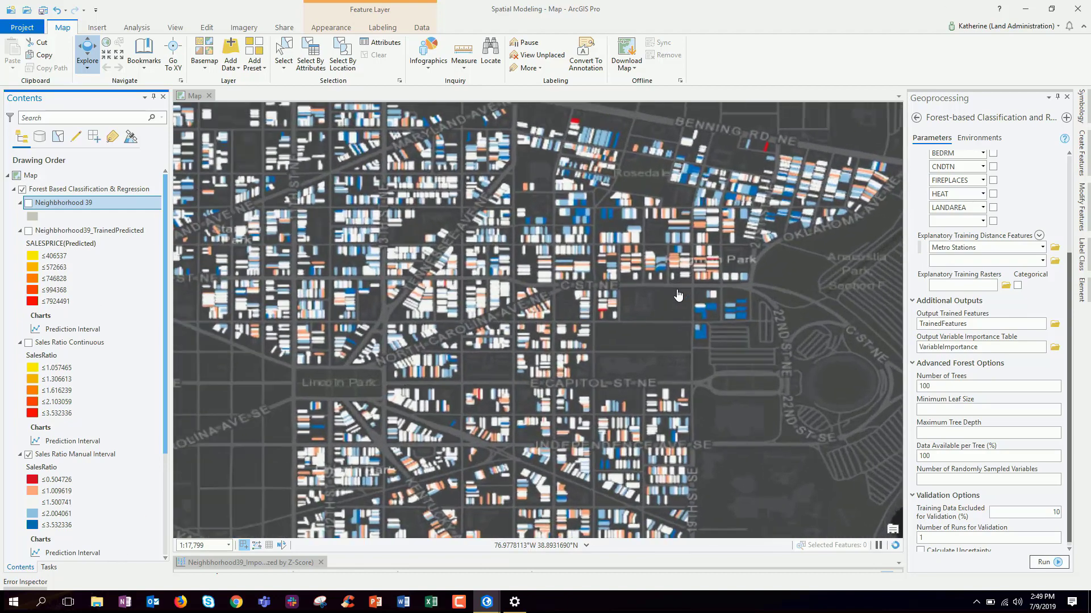
scroll(678, 295, "up", 2)
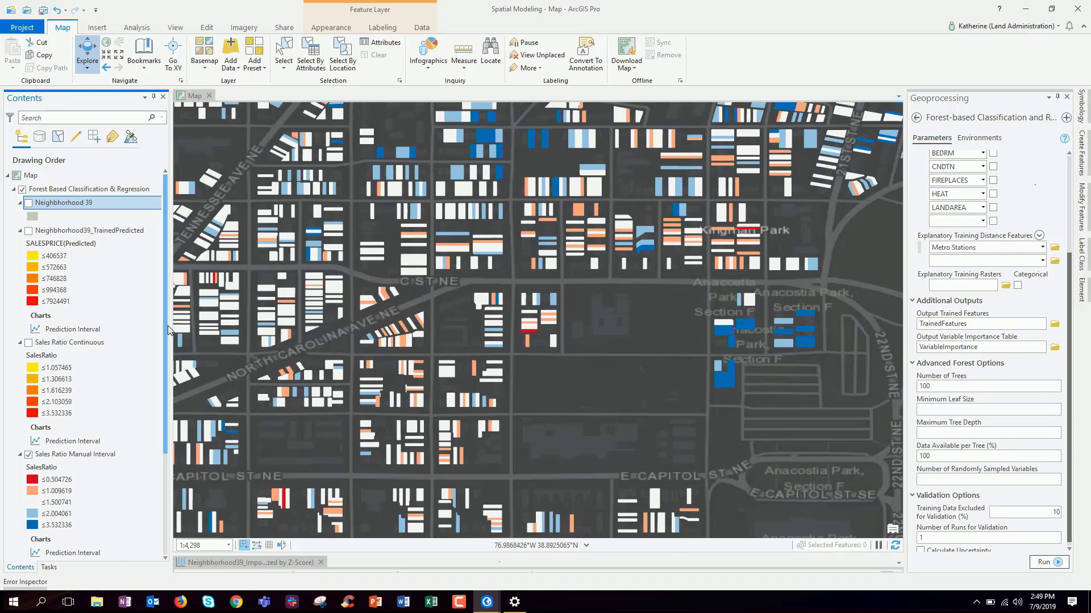
left_click_drag(166, 326, 166, 332)
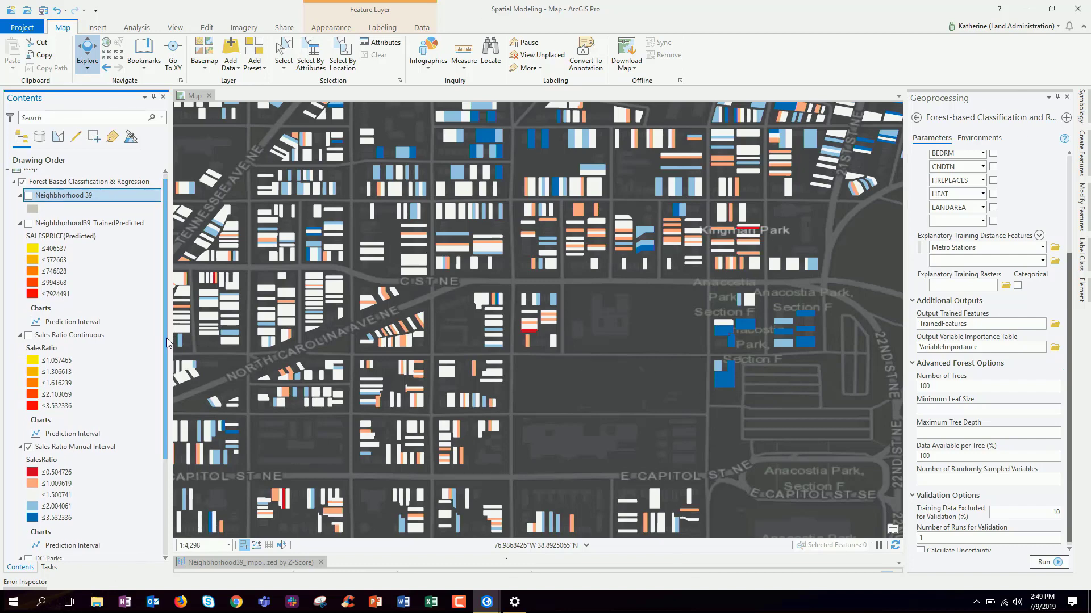
left_click_drag(166, 339, 159, 433)
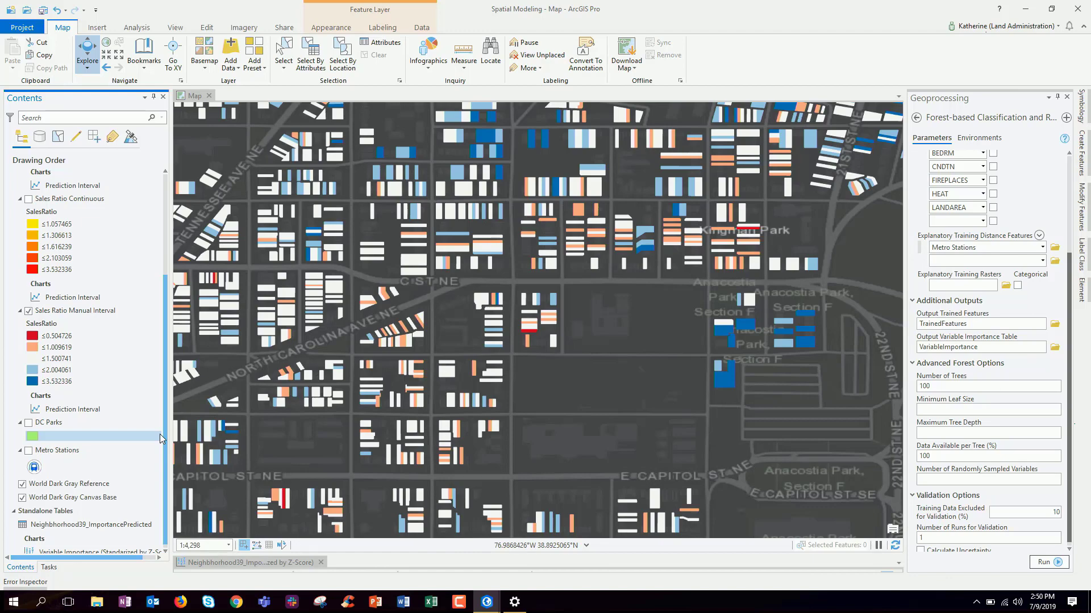
scroll(519, 367, "down", 3)
scroll(519, 367, "down", 3)
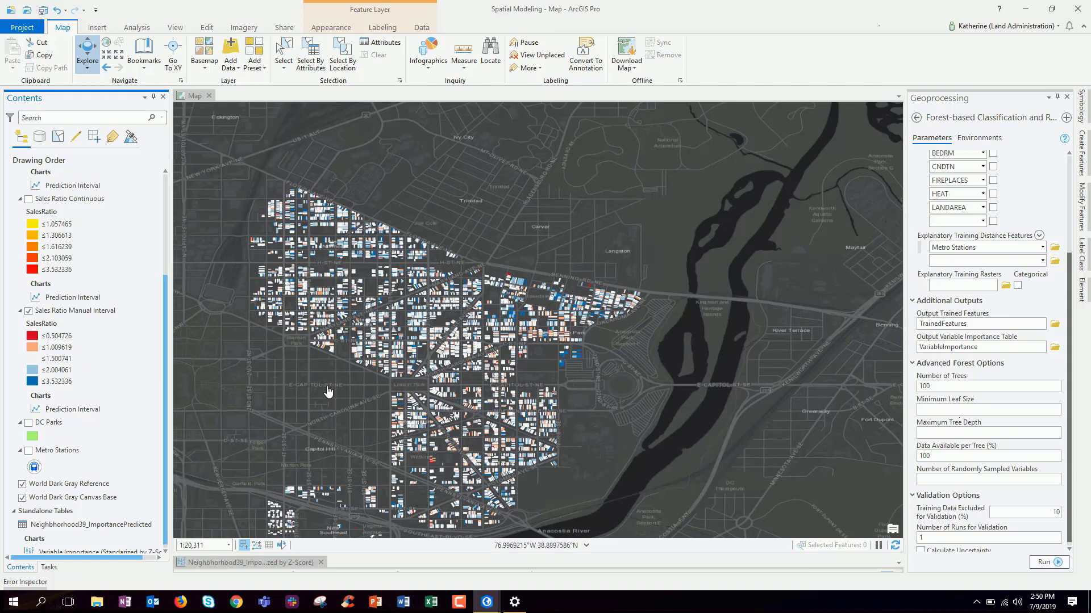
left_click(29, 312)
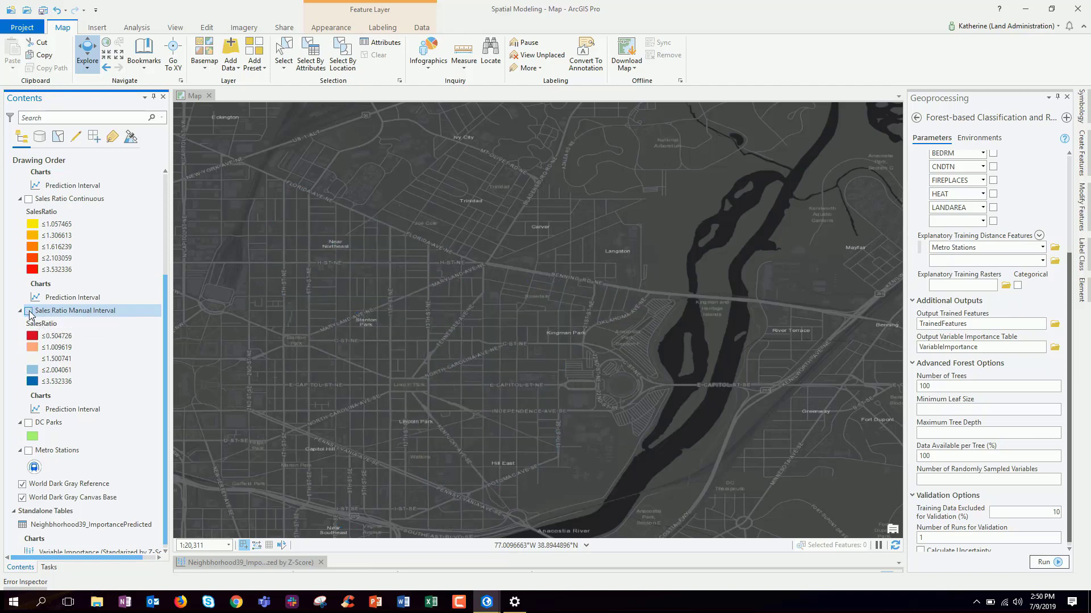
left_click(29, 312)
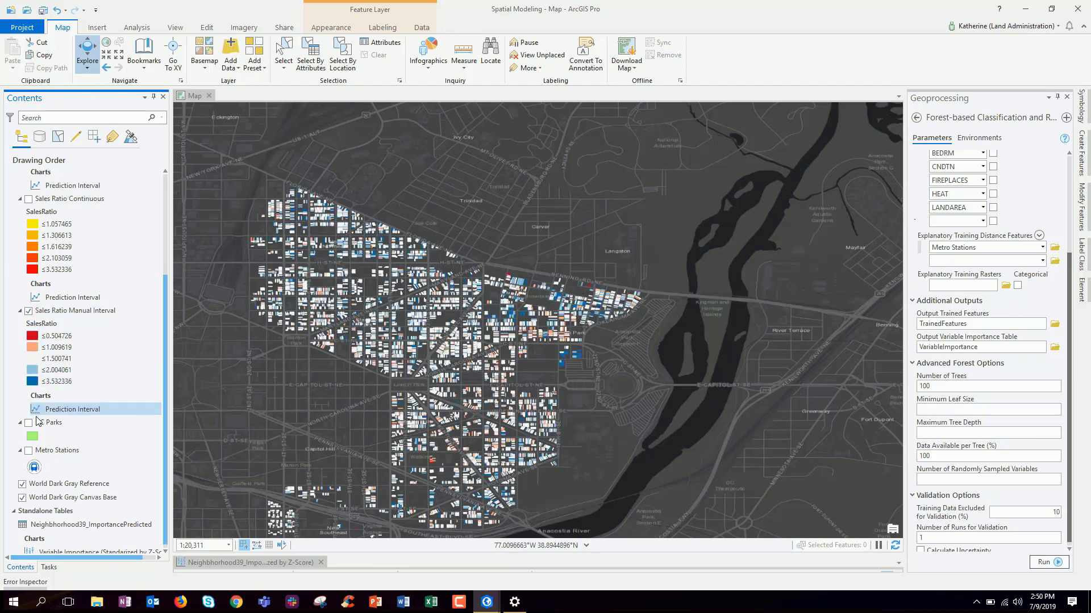
left_click(29, 424)
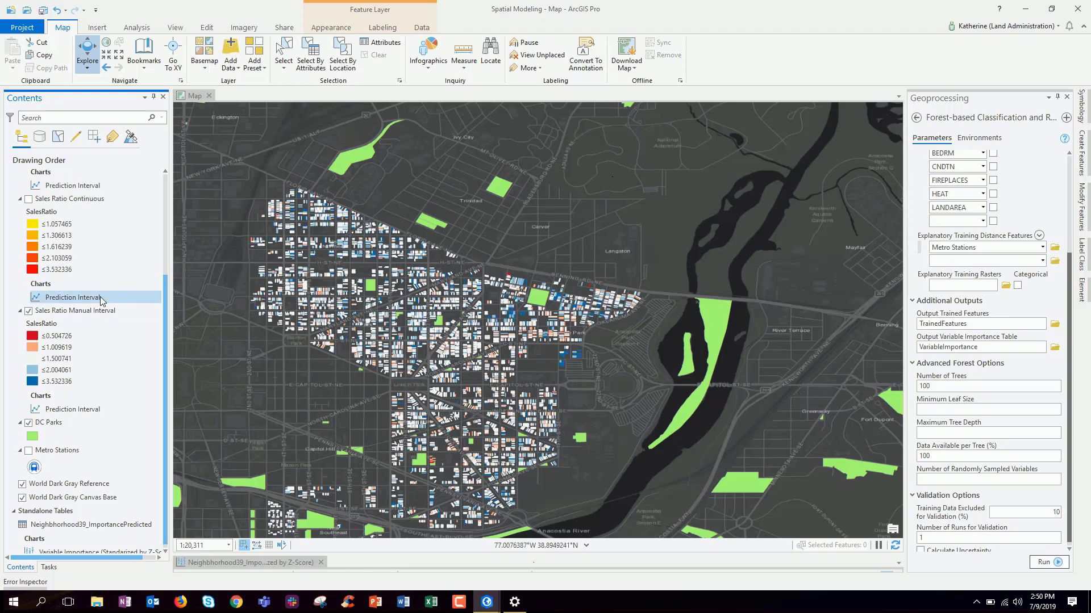
left_click(29, 199)
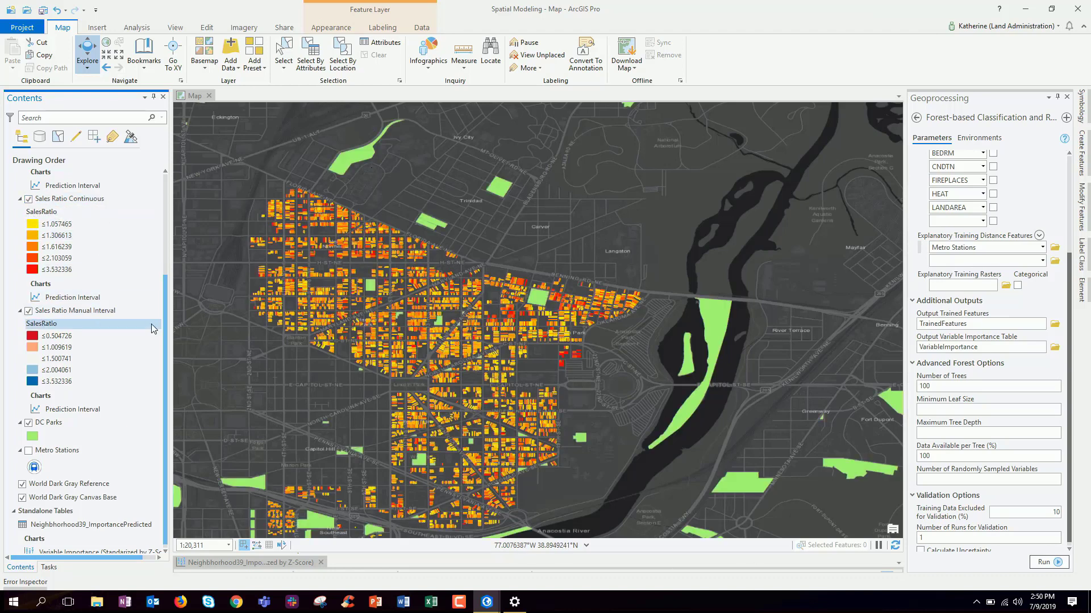
left_click_drag(163, 332, 172, 219)
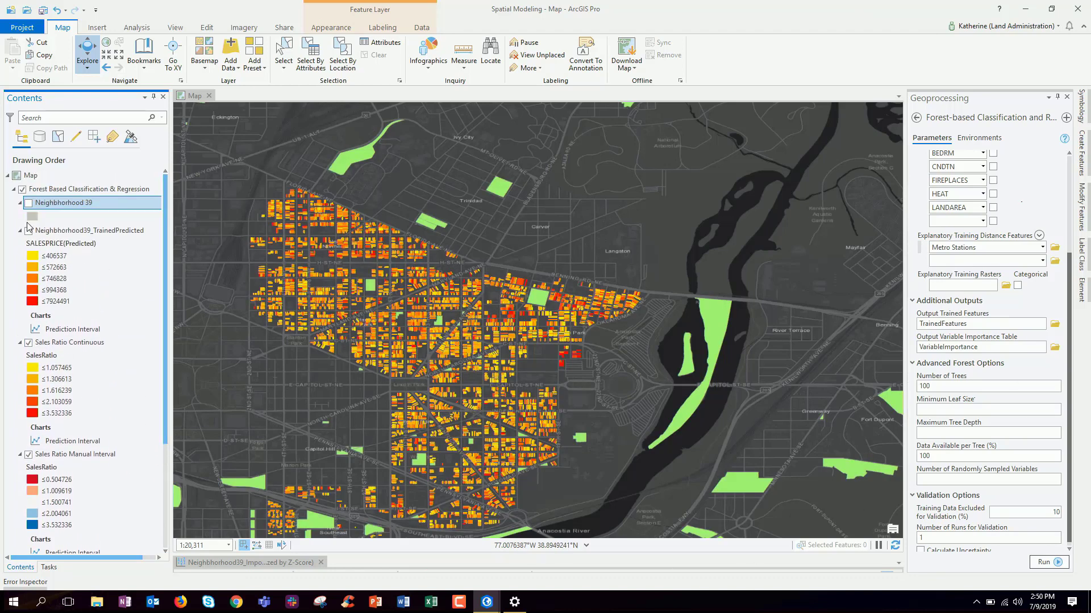
left_click(29, 232)
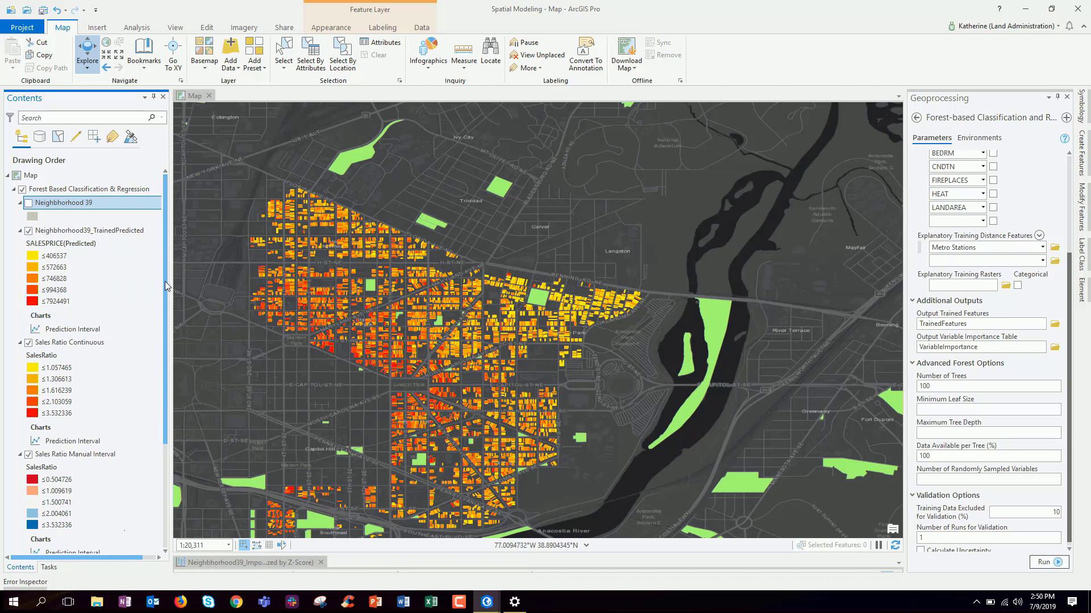
left_click_drag(166, 288, 162, 406)
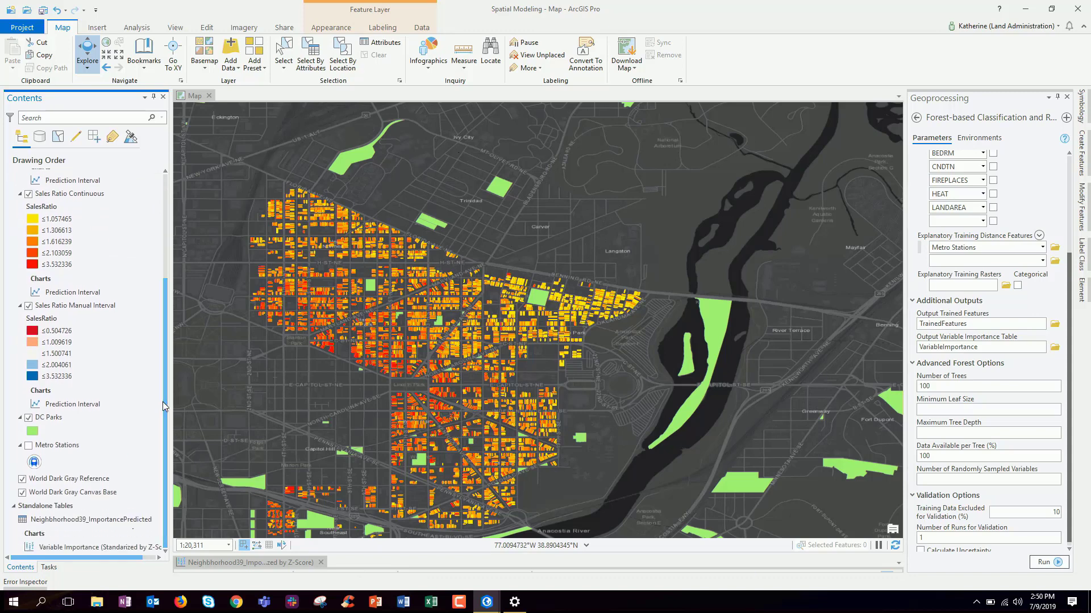